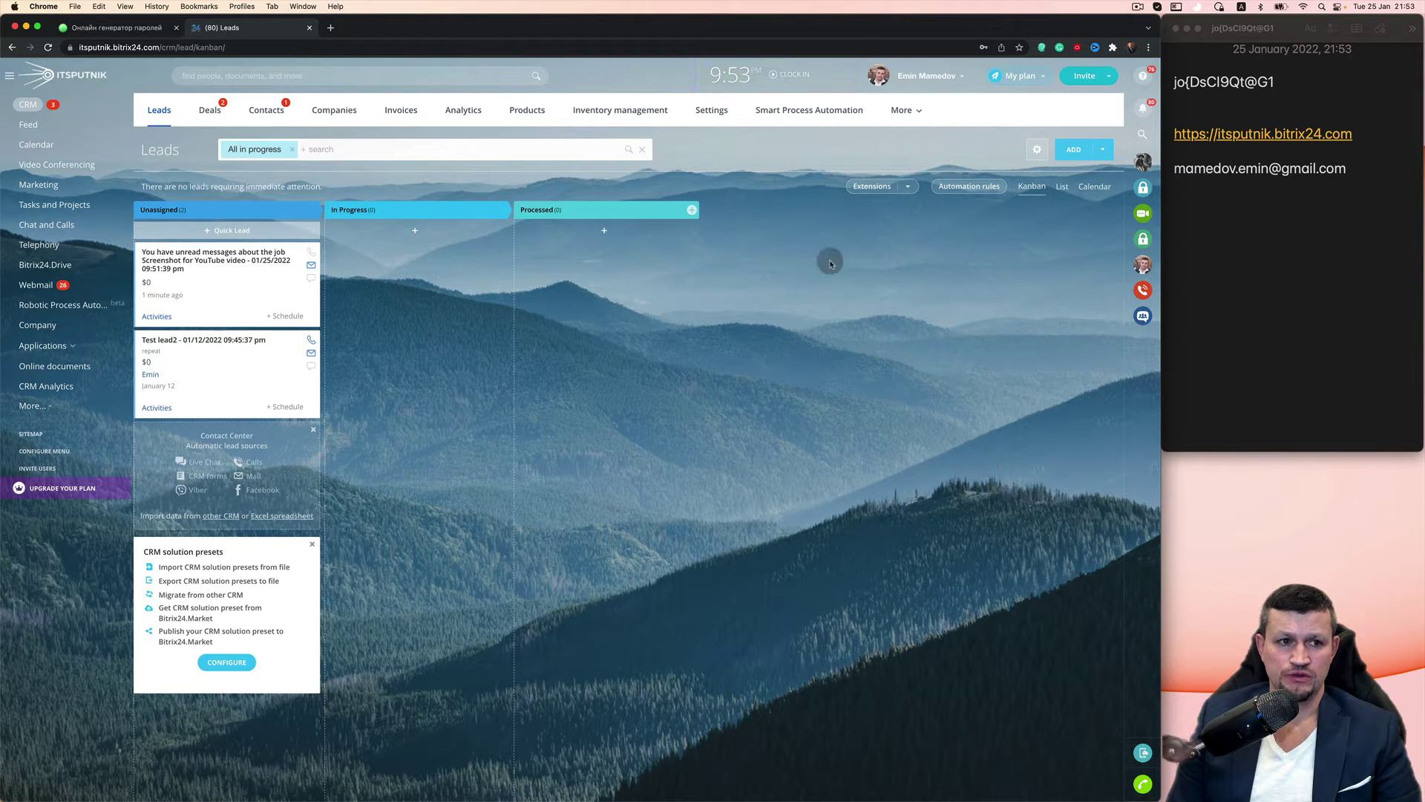
Step: Open the admin's own profile from the name menu and go to its password settings
left_click(935, 79)
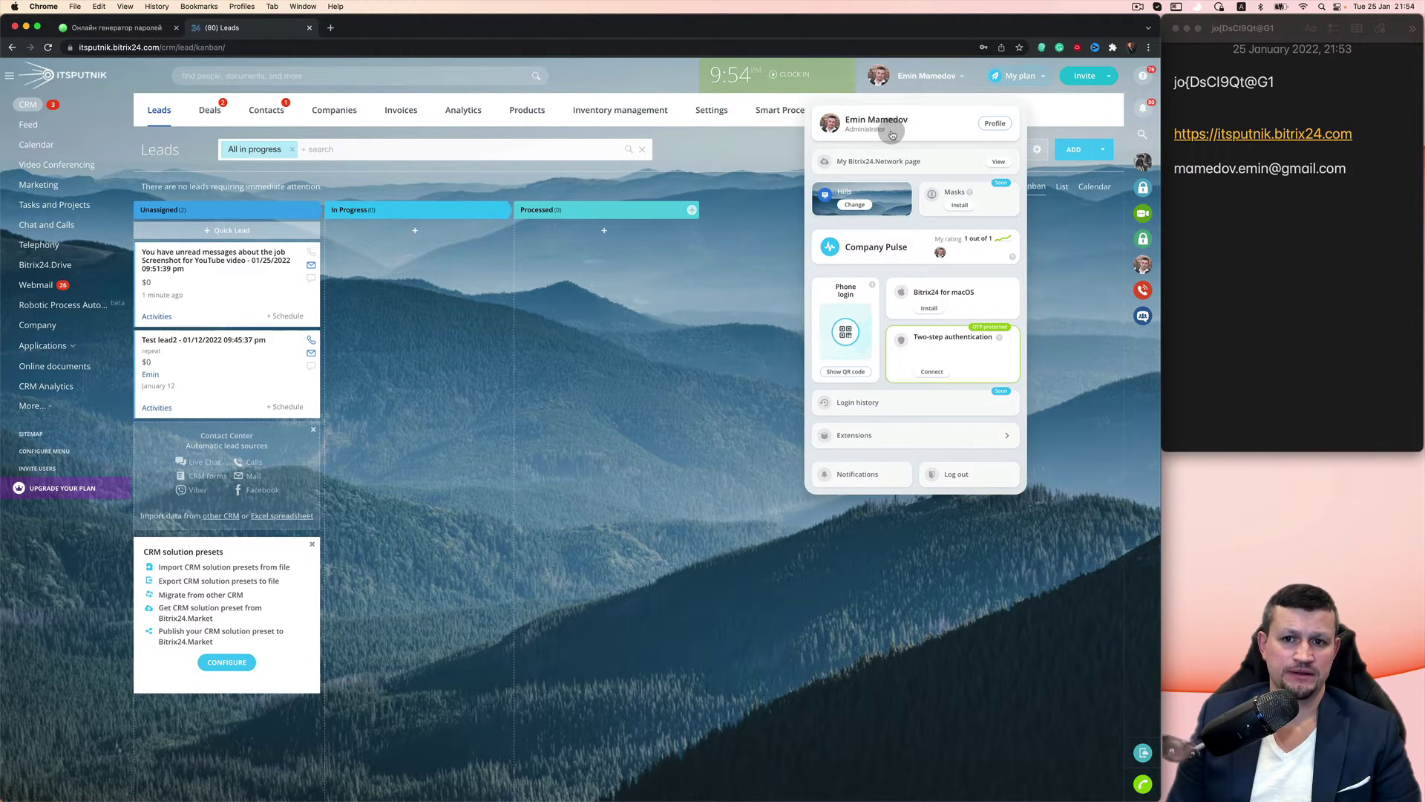
left_click(996, 124)
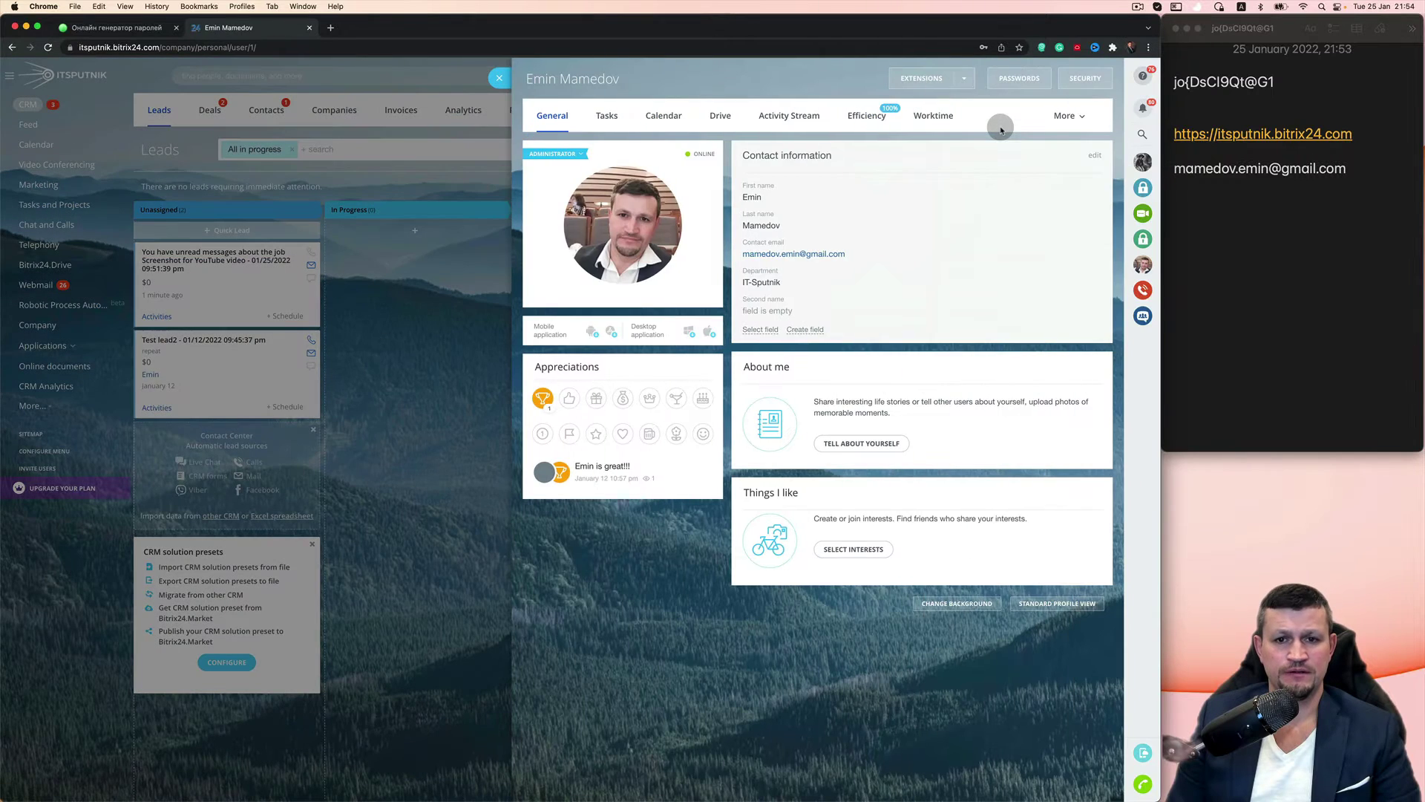
left_click(1023, 82)
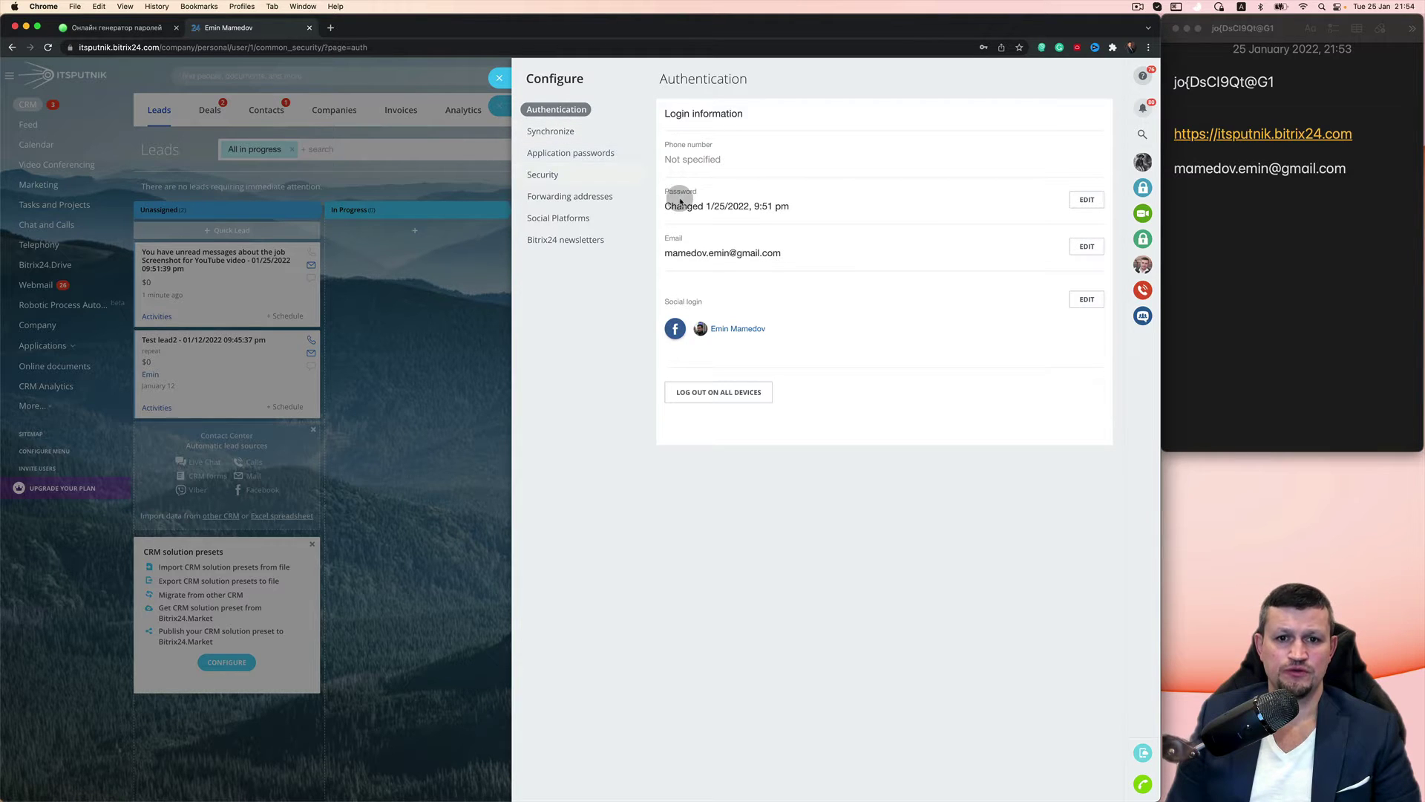
Step: Paste the current password from the notes into the Change password panel
left_click(1090, 200)
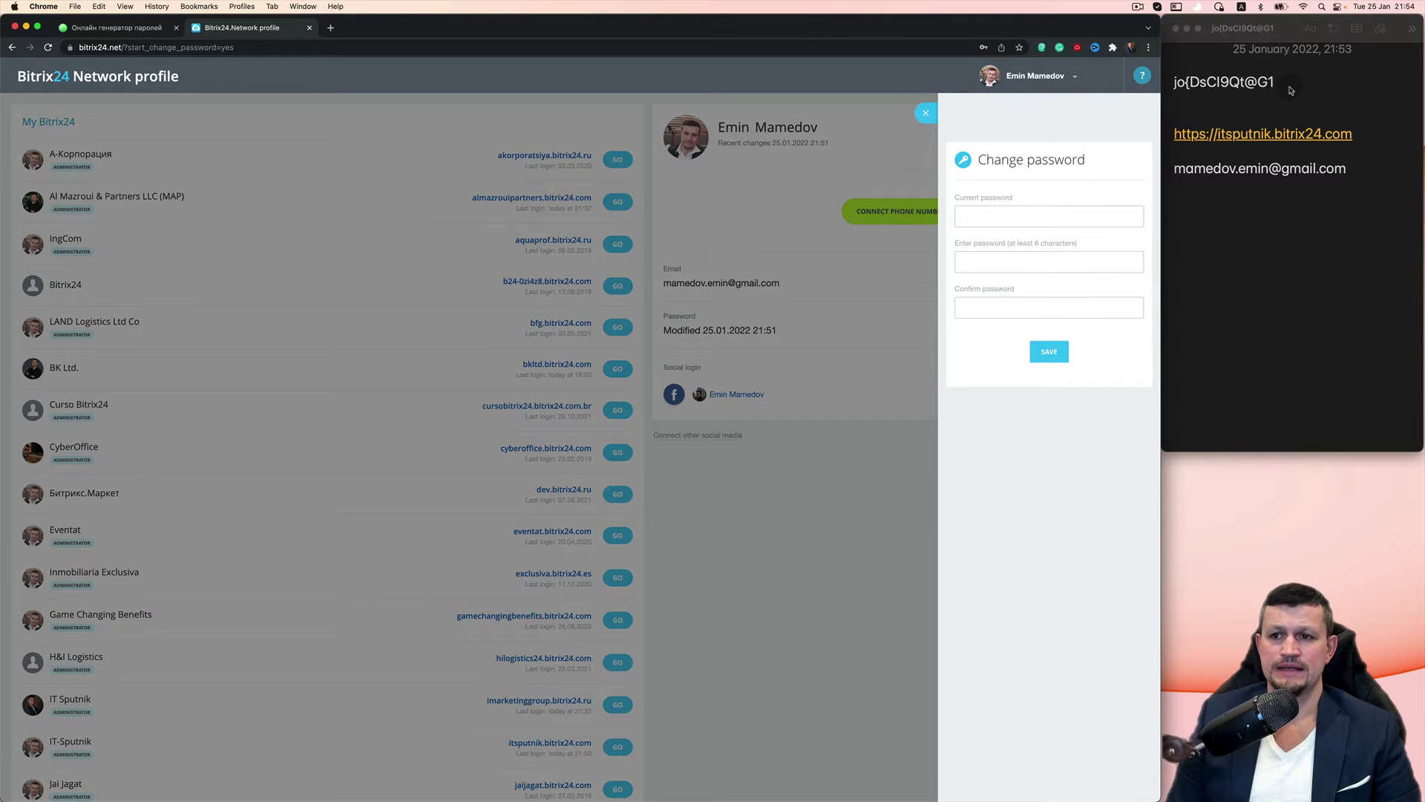
left_click(1277, 82)
left_click_drag(1276, 83, 1178, 84)
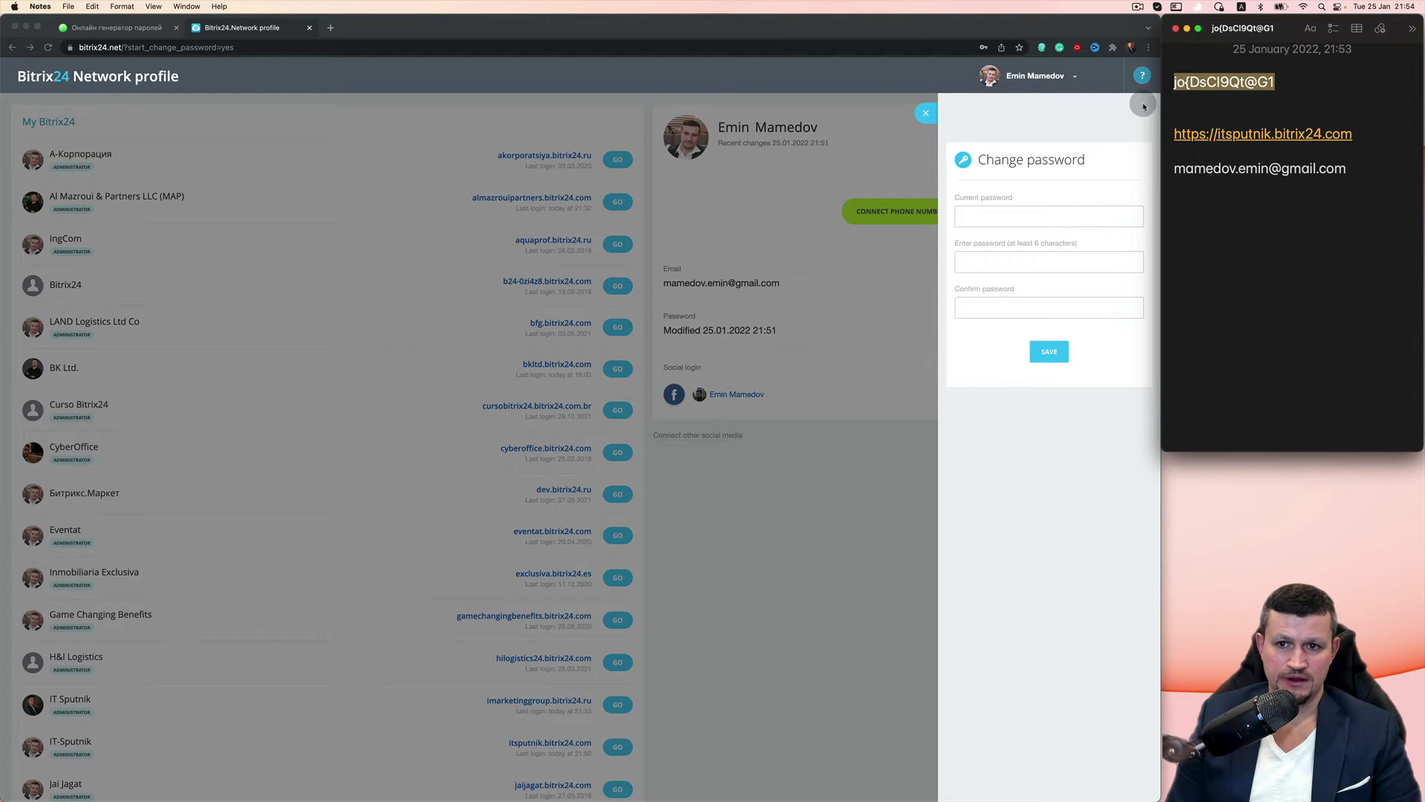
left_click(1044, 215)
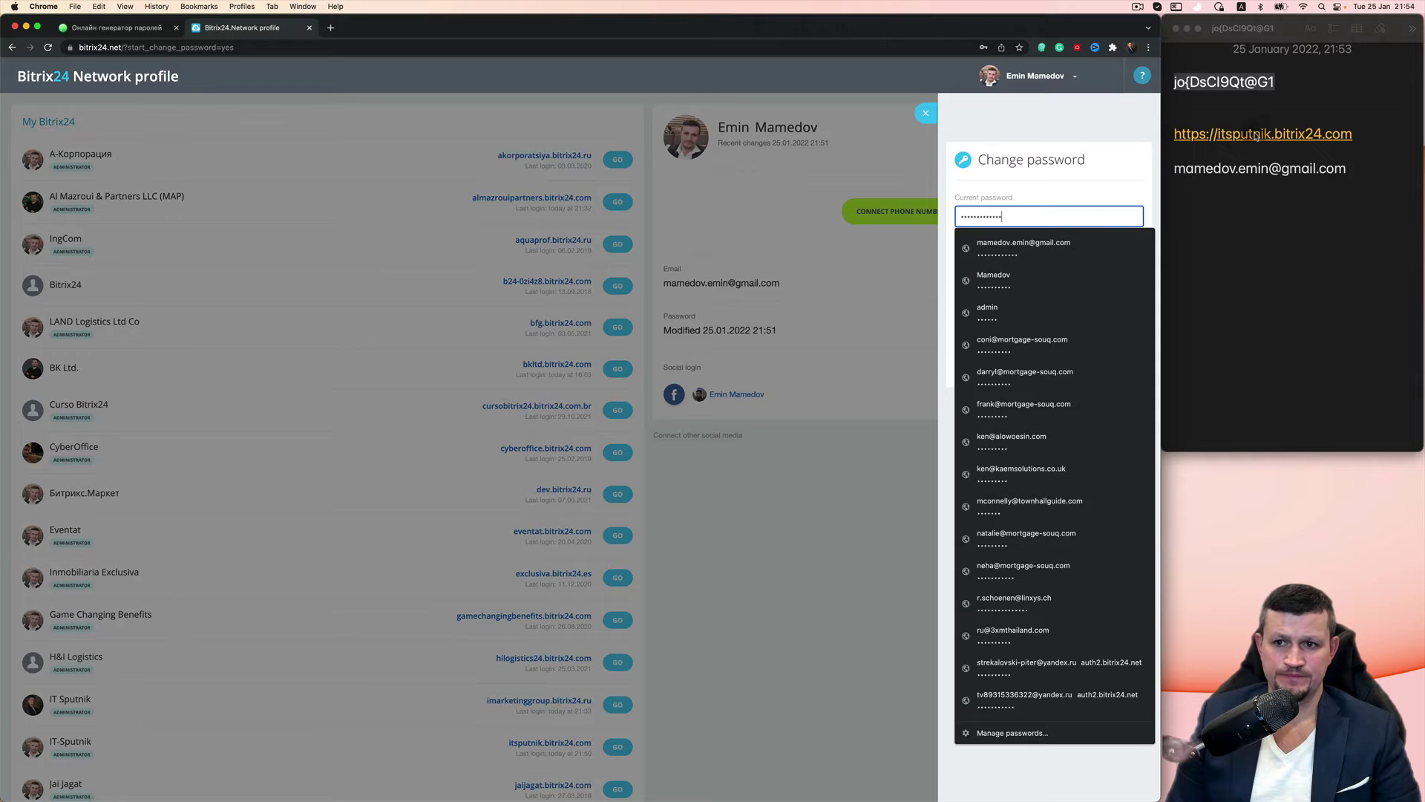
key("super+v")
Step: Enter the new password, save it, and decline Chrome's update-password offer
key("super+Tab")
left_click(1086, 262)
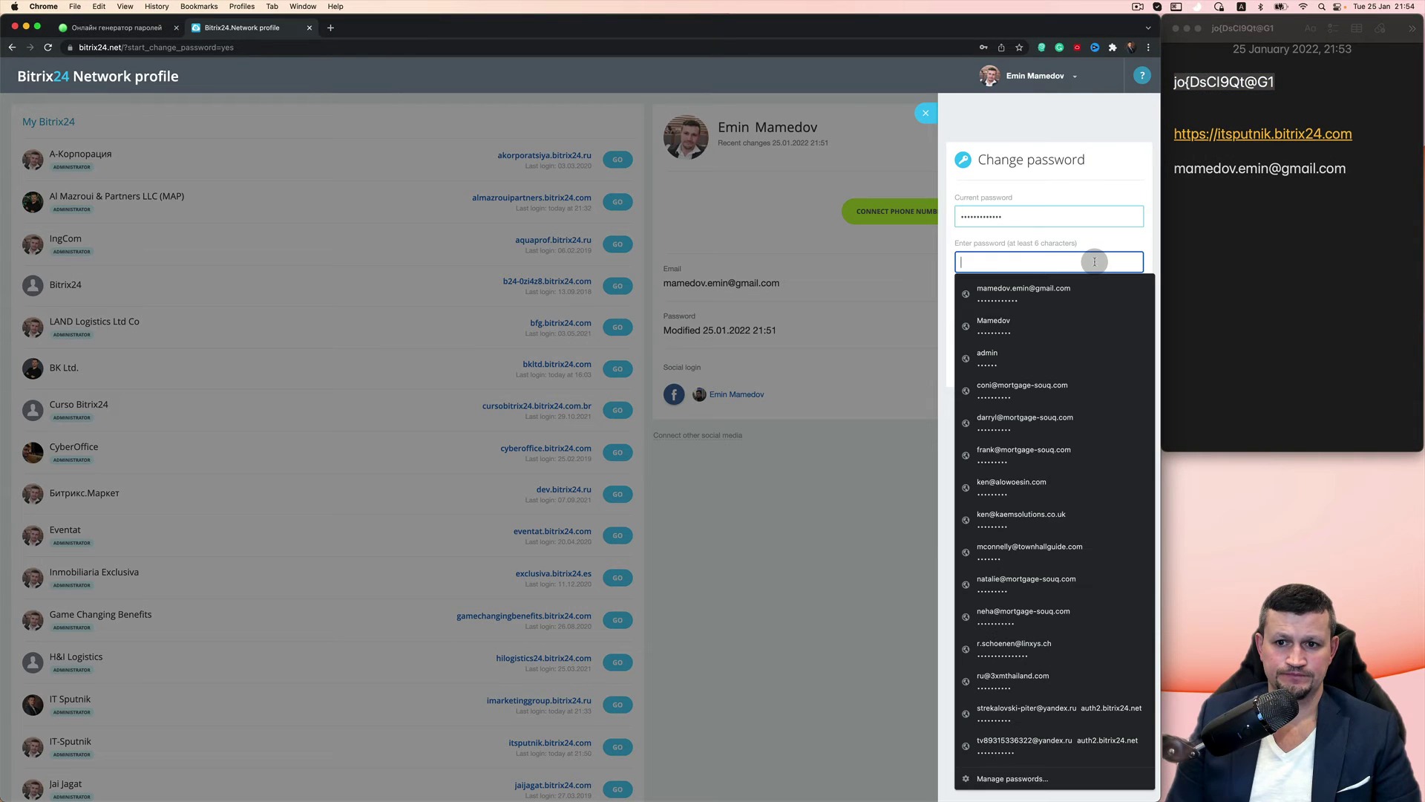
key("super+v")
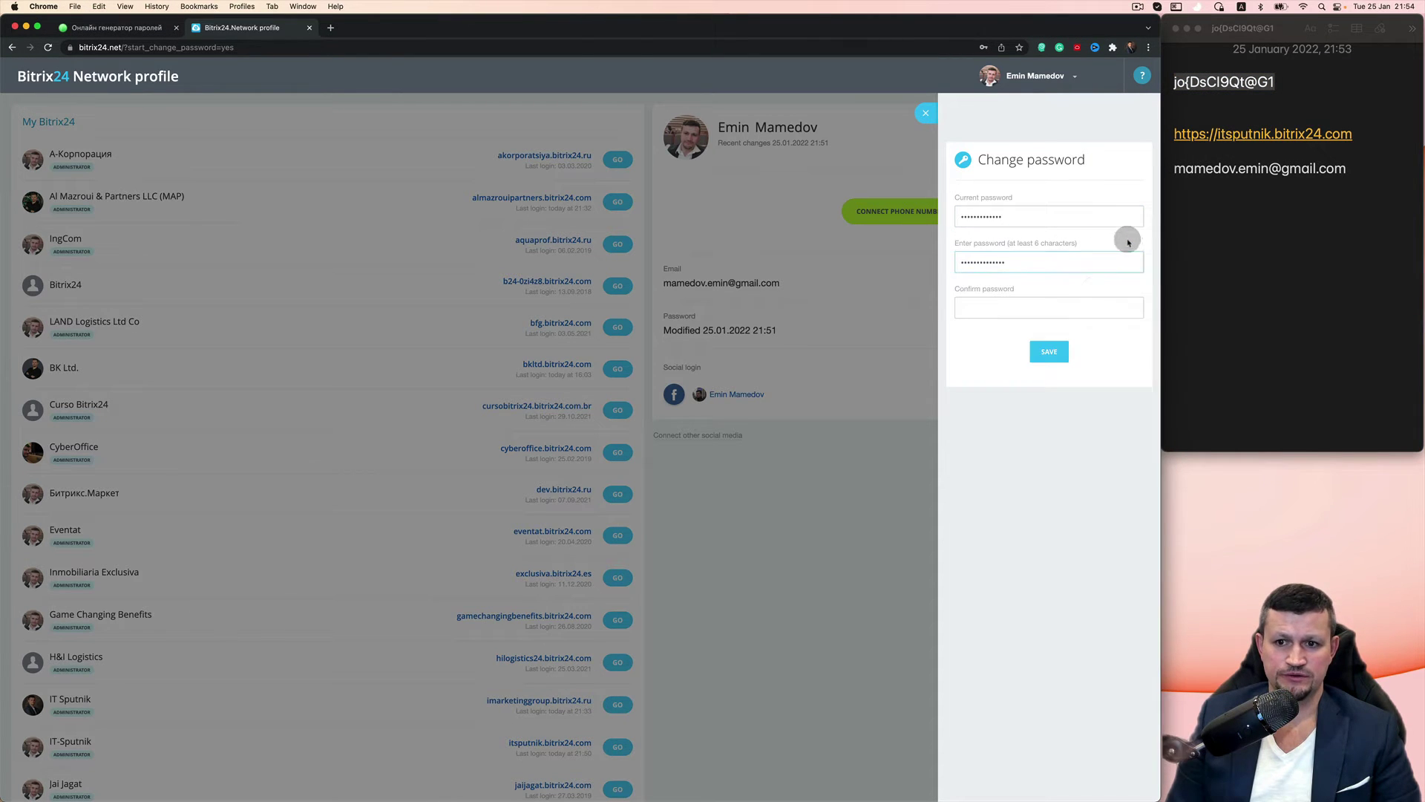
left_click(1083, 302)
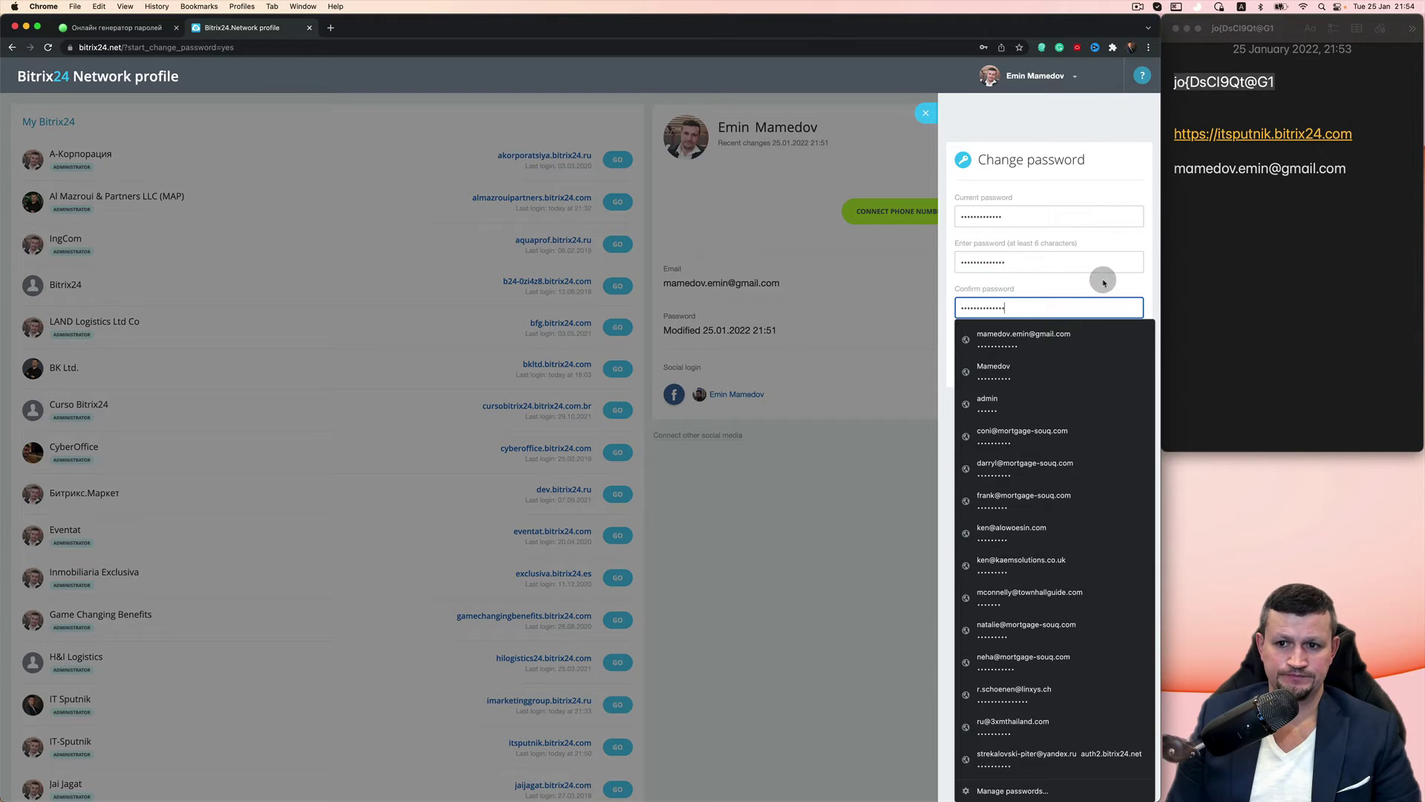
left_click(1100, 279)
left_click(1052, 353)
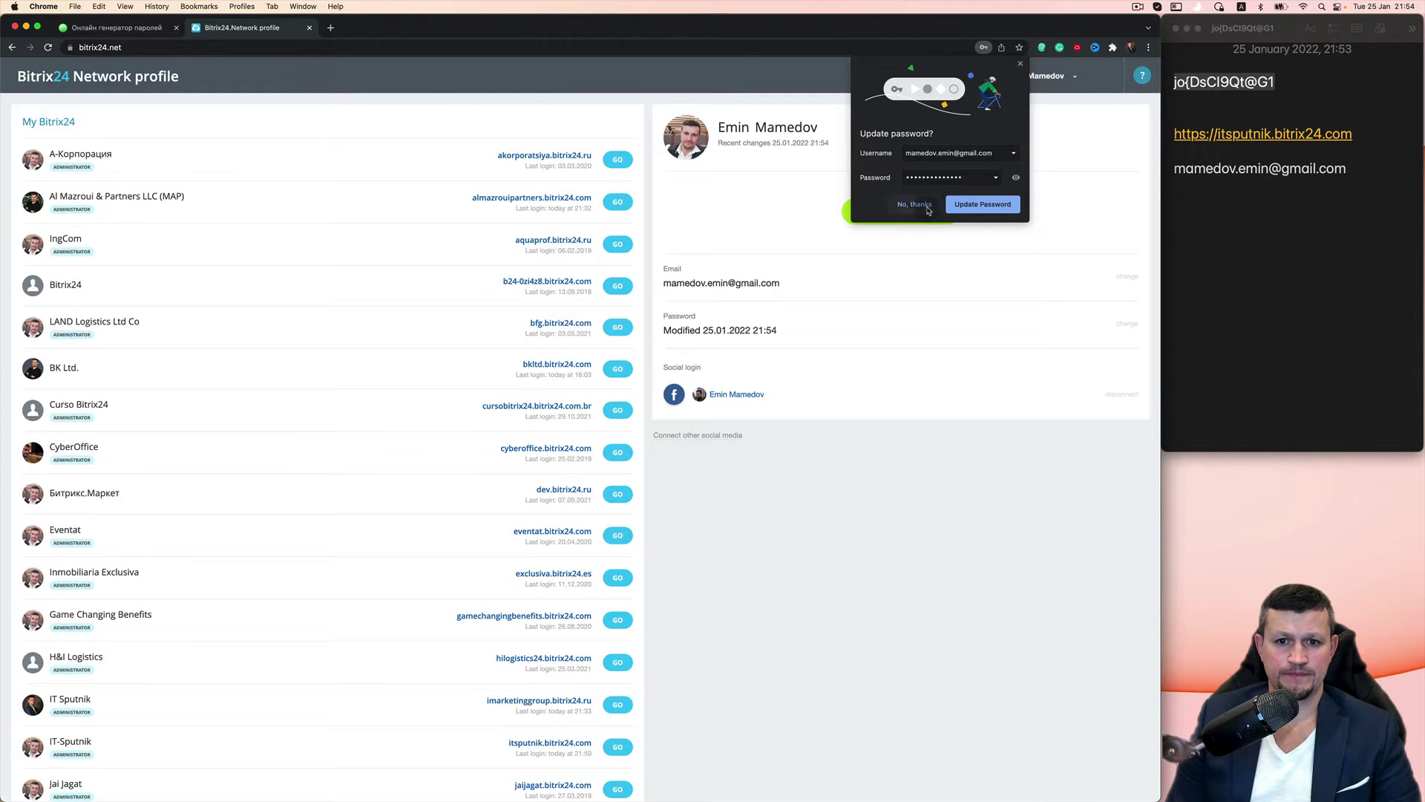
left_click(928, 210)
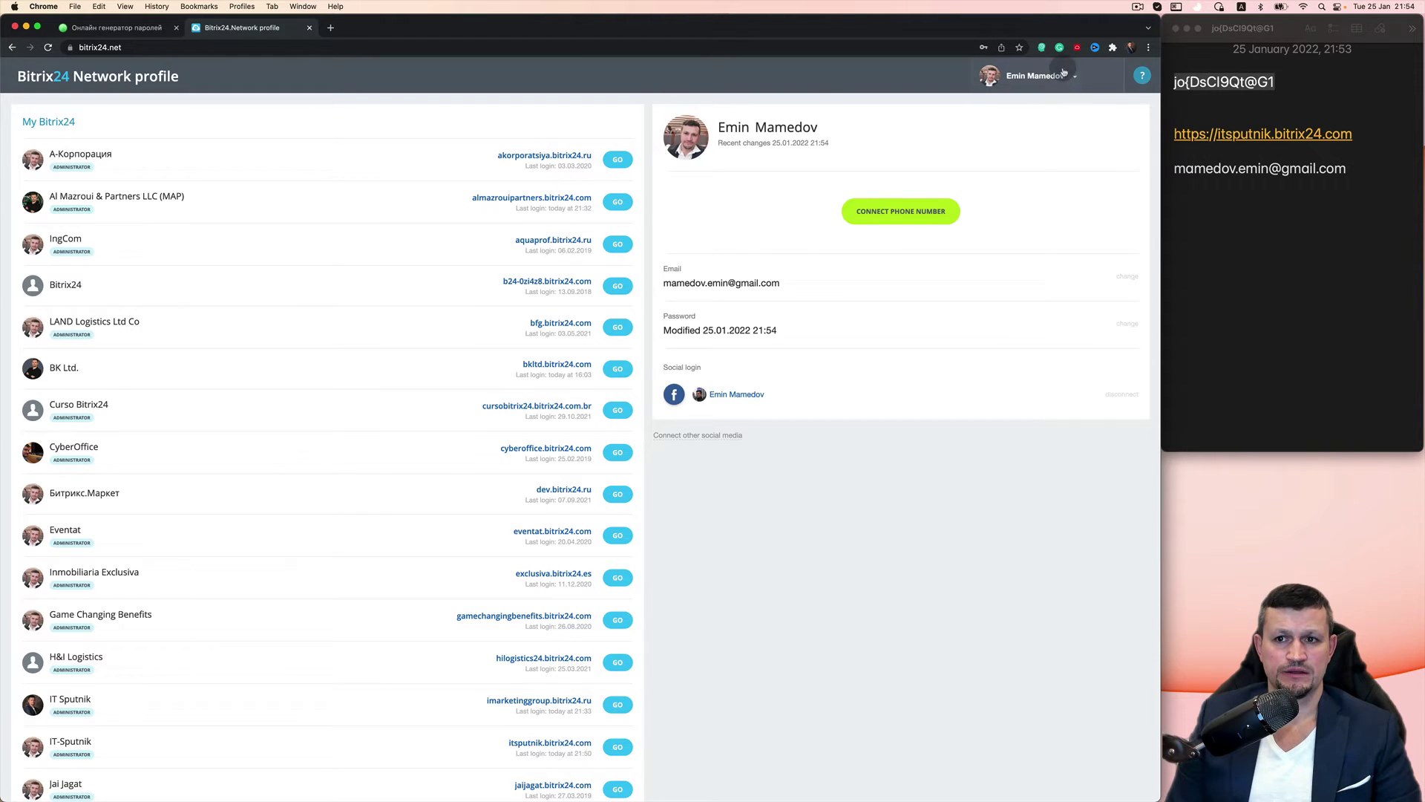
Step: Load the itsputnik.bitrix24.com portal using the address saved in the notes
left_click(1040, 76)
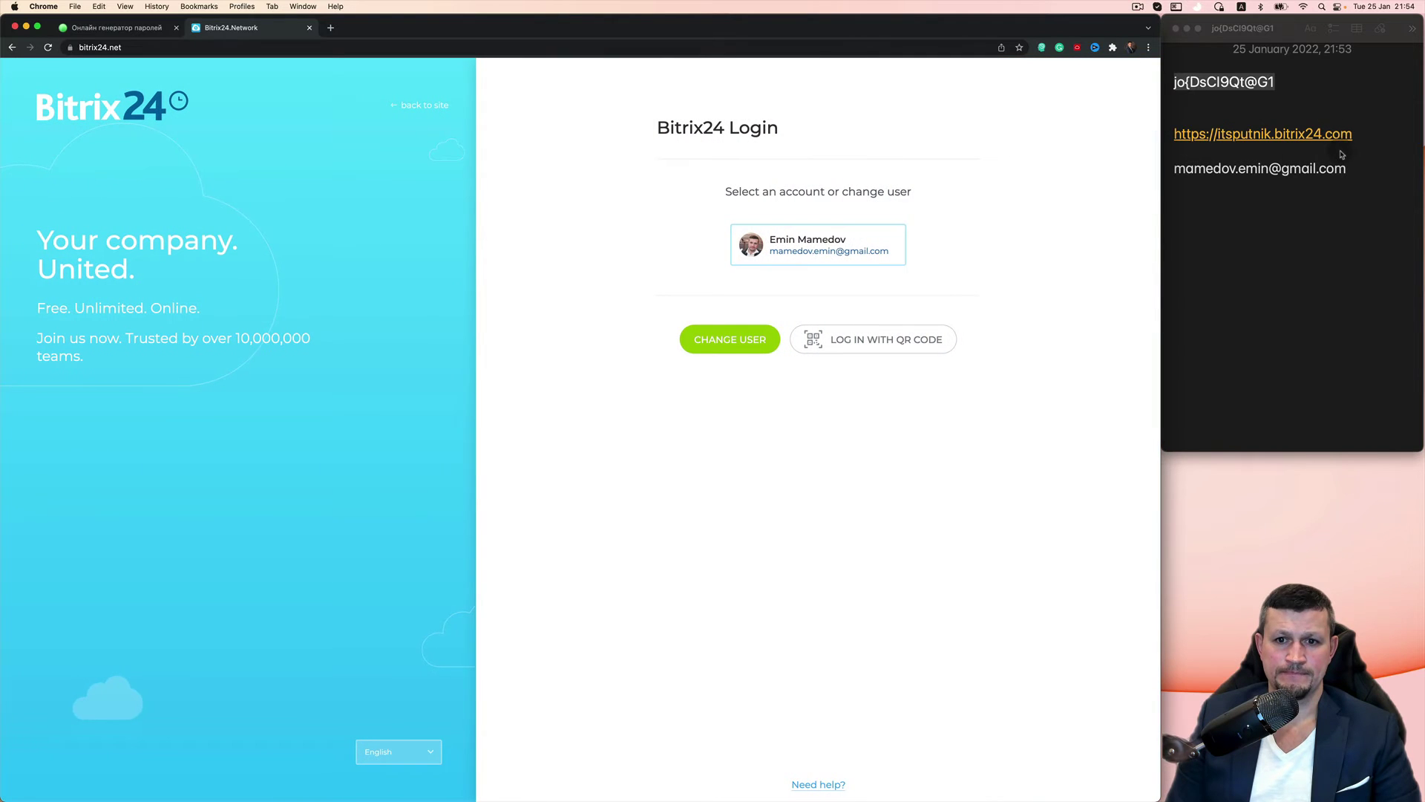
left_click_drag(1381, 132, 1125, 136)
key("super+c")
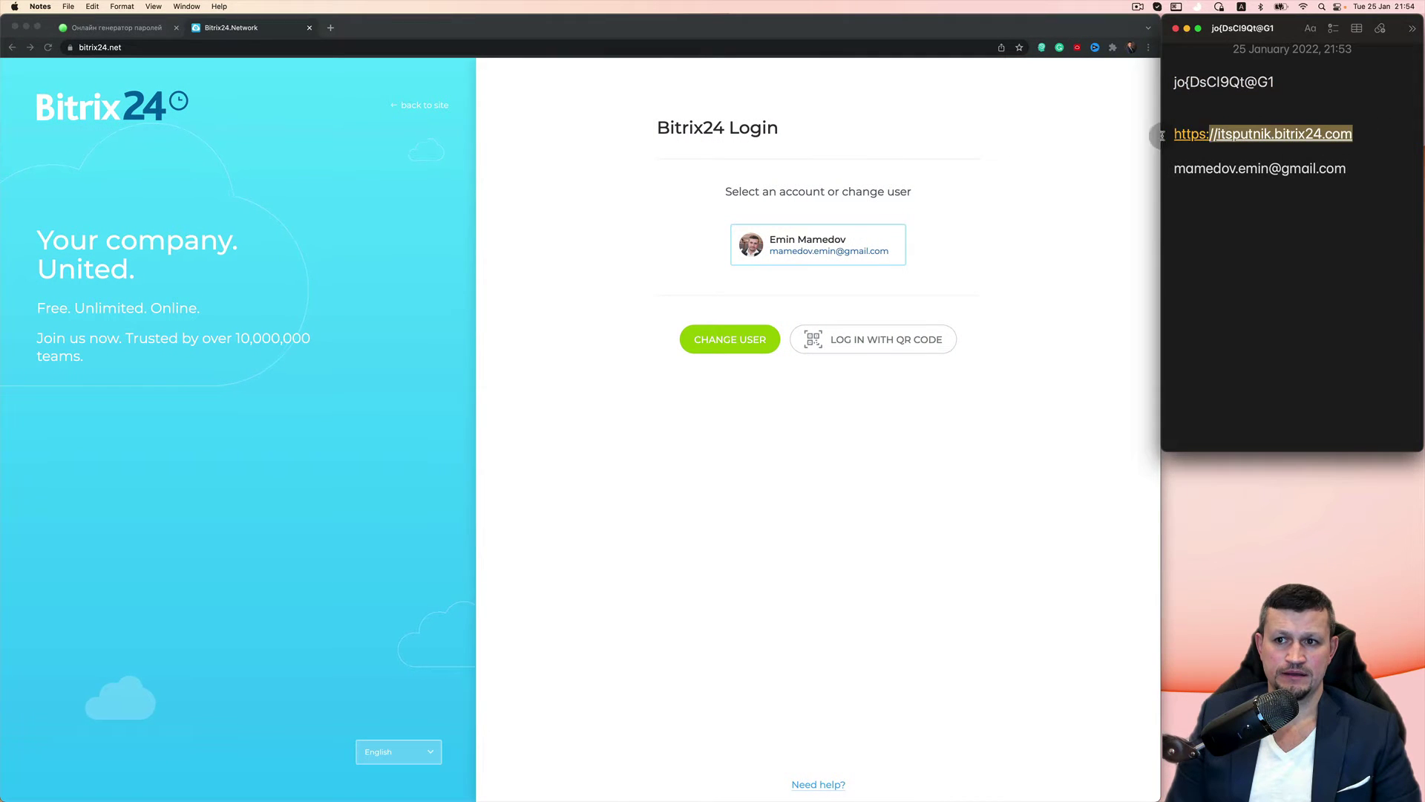
left_click(302, 50)
key("super+v")
key("Return")
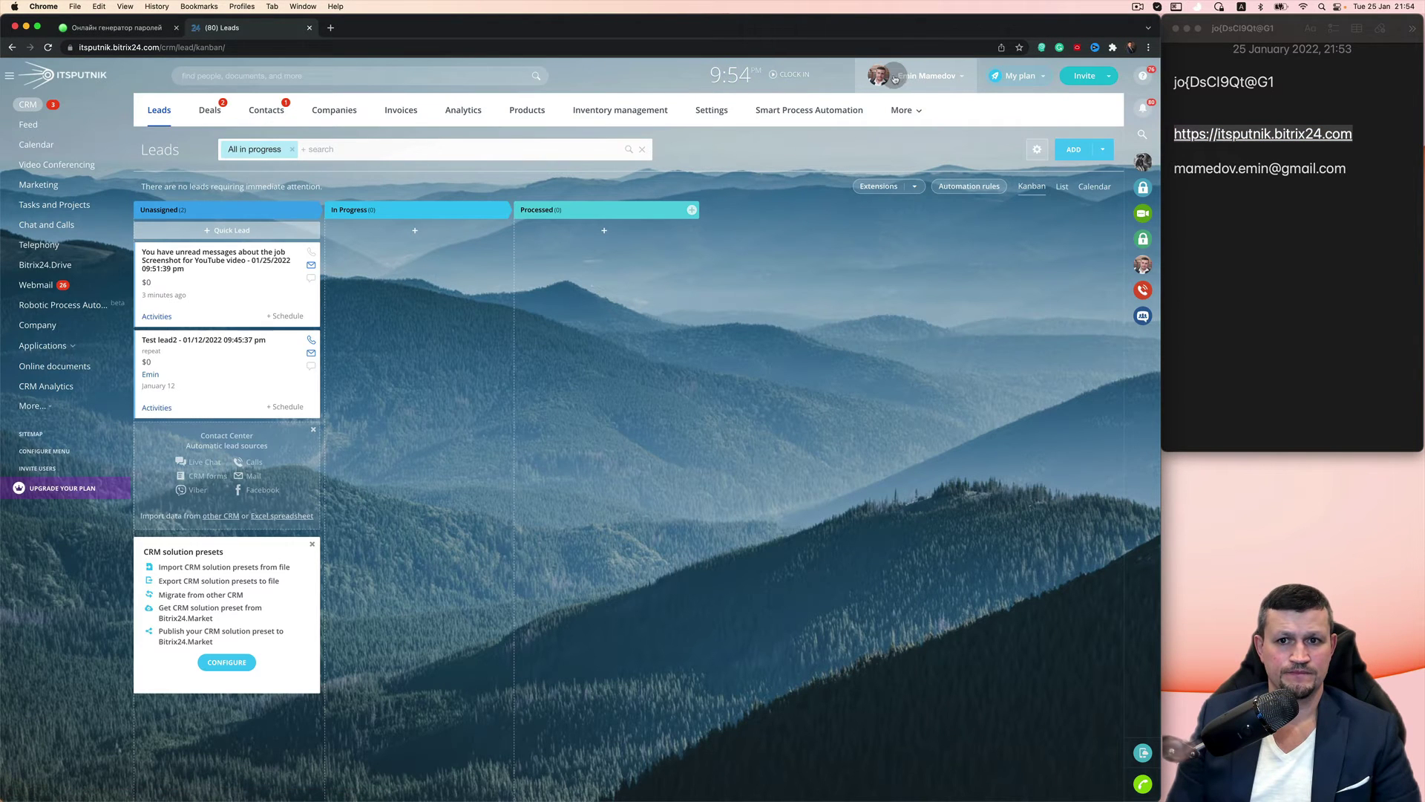
Step: Log out, pick the admin account, and replace the autofilled old password
left_click(894, 78)
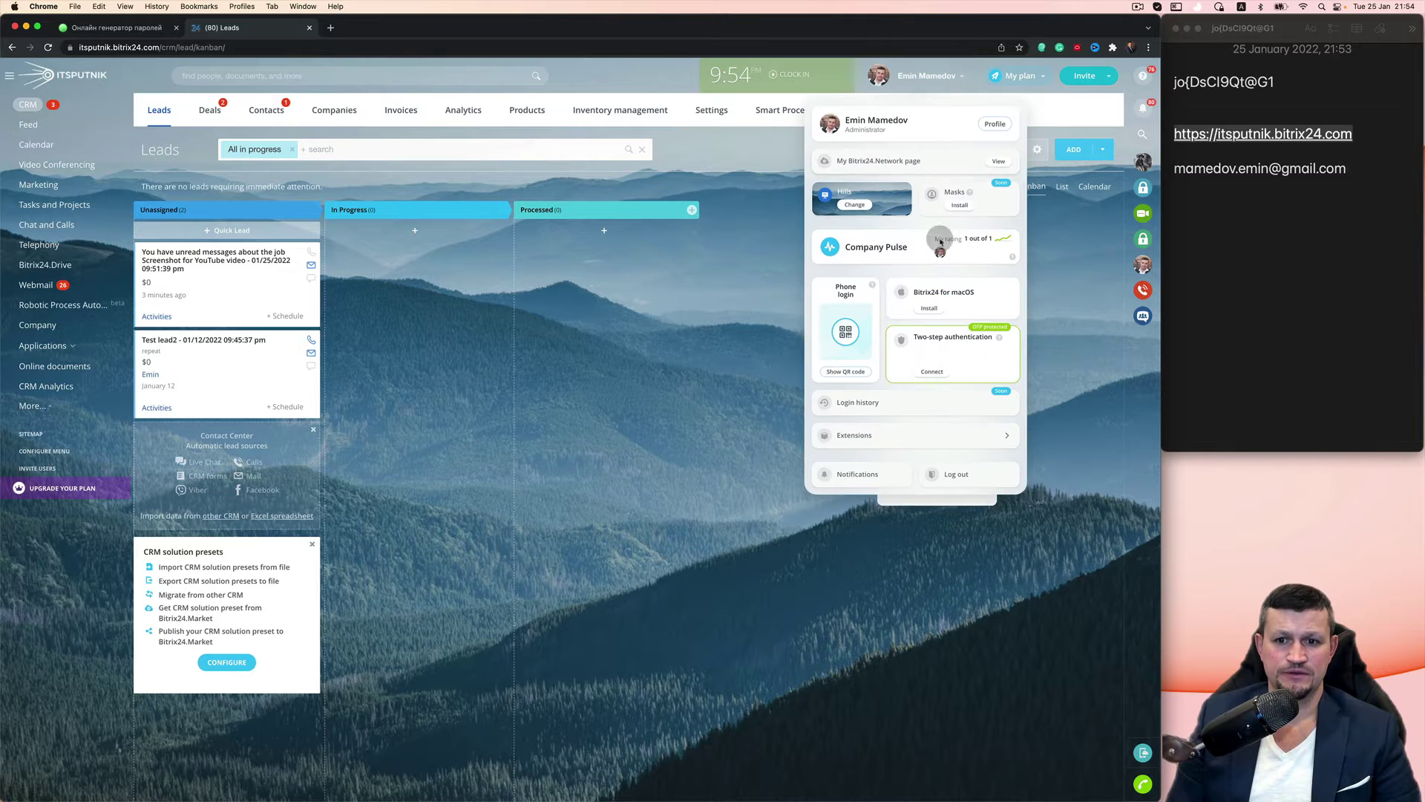
left_click(949, 475)
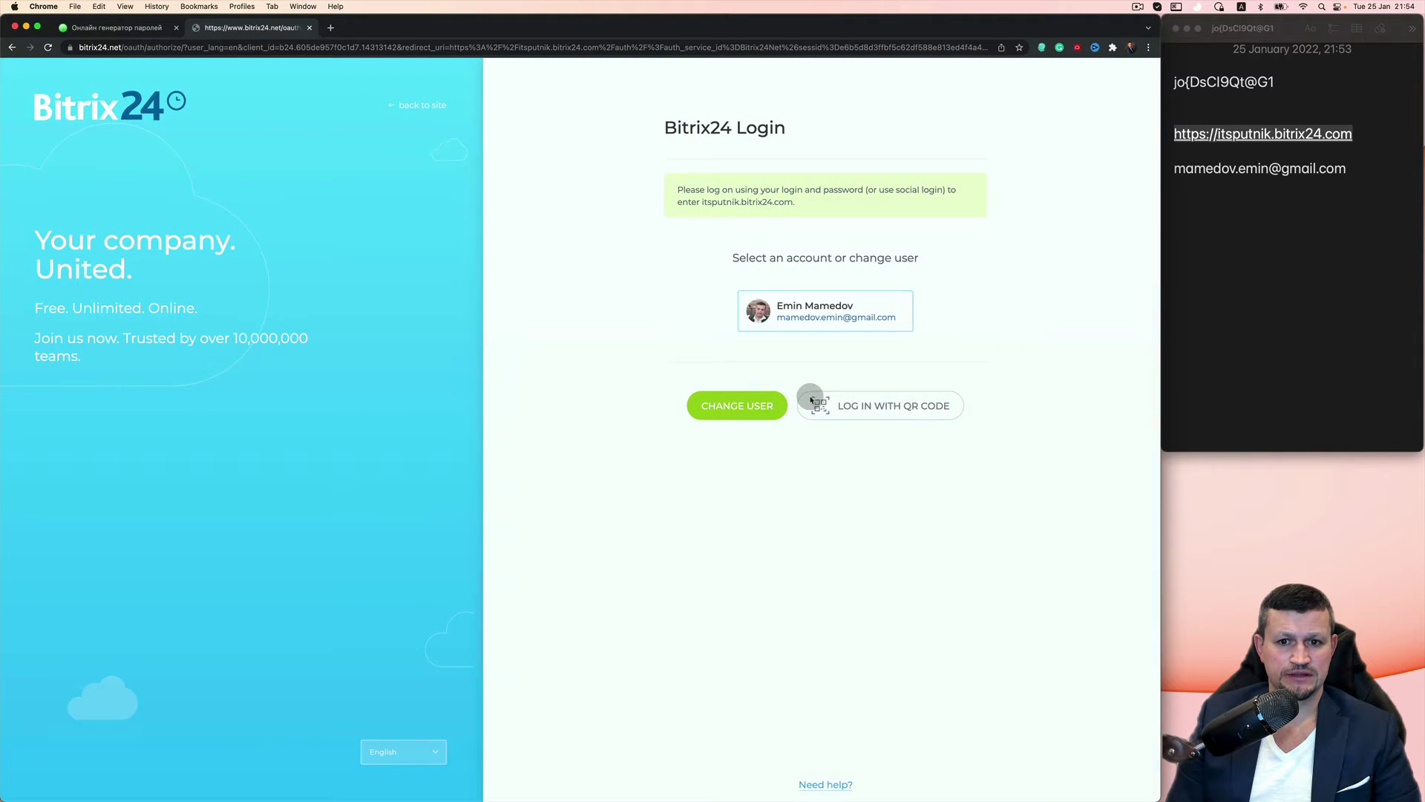
left_click(802, 314)
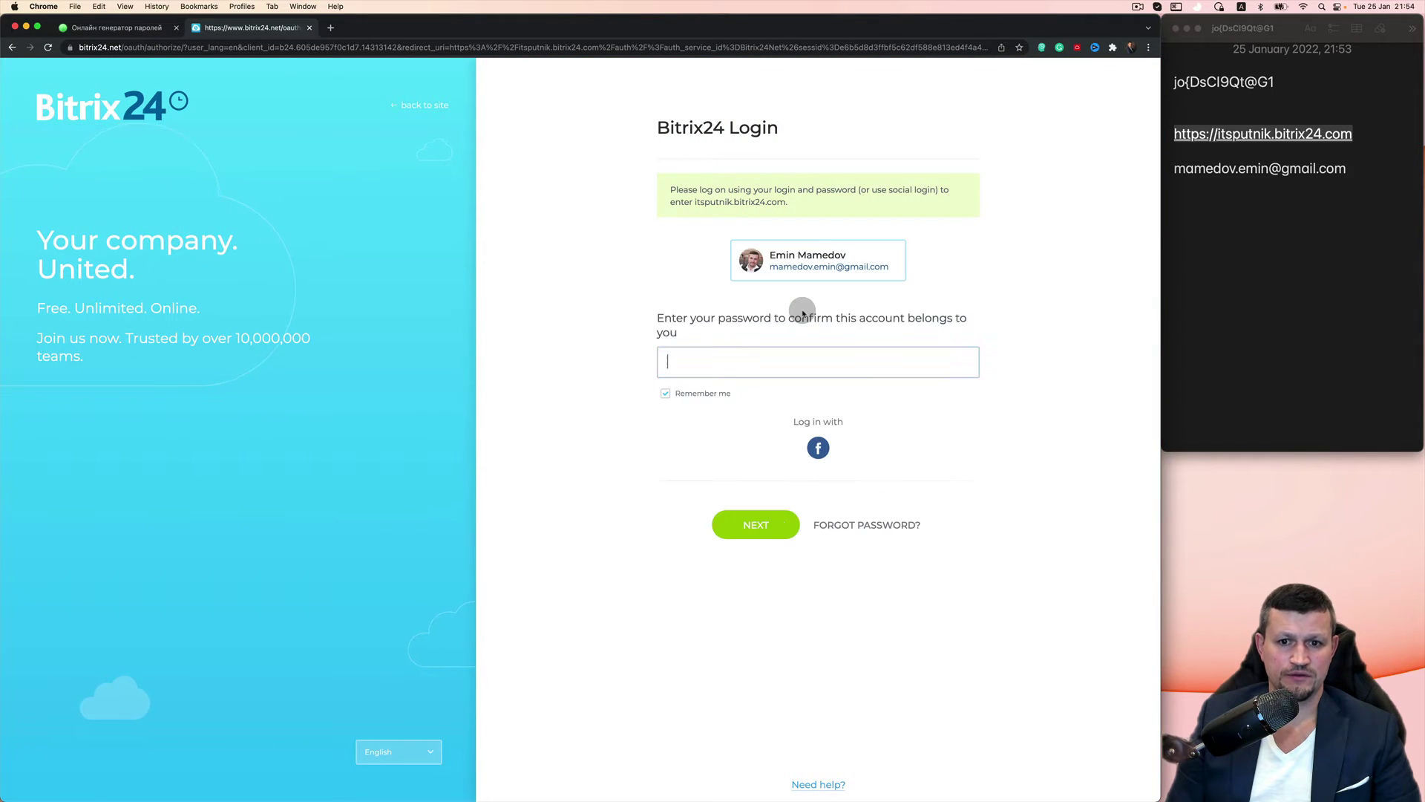
left_click(749, 357)
key("super+a")
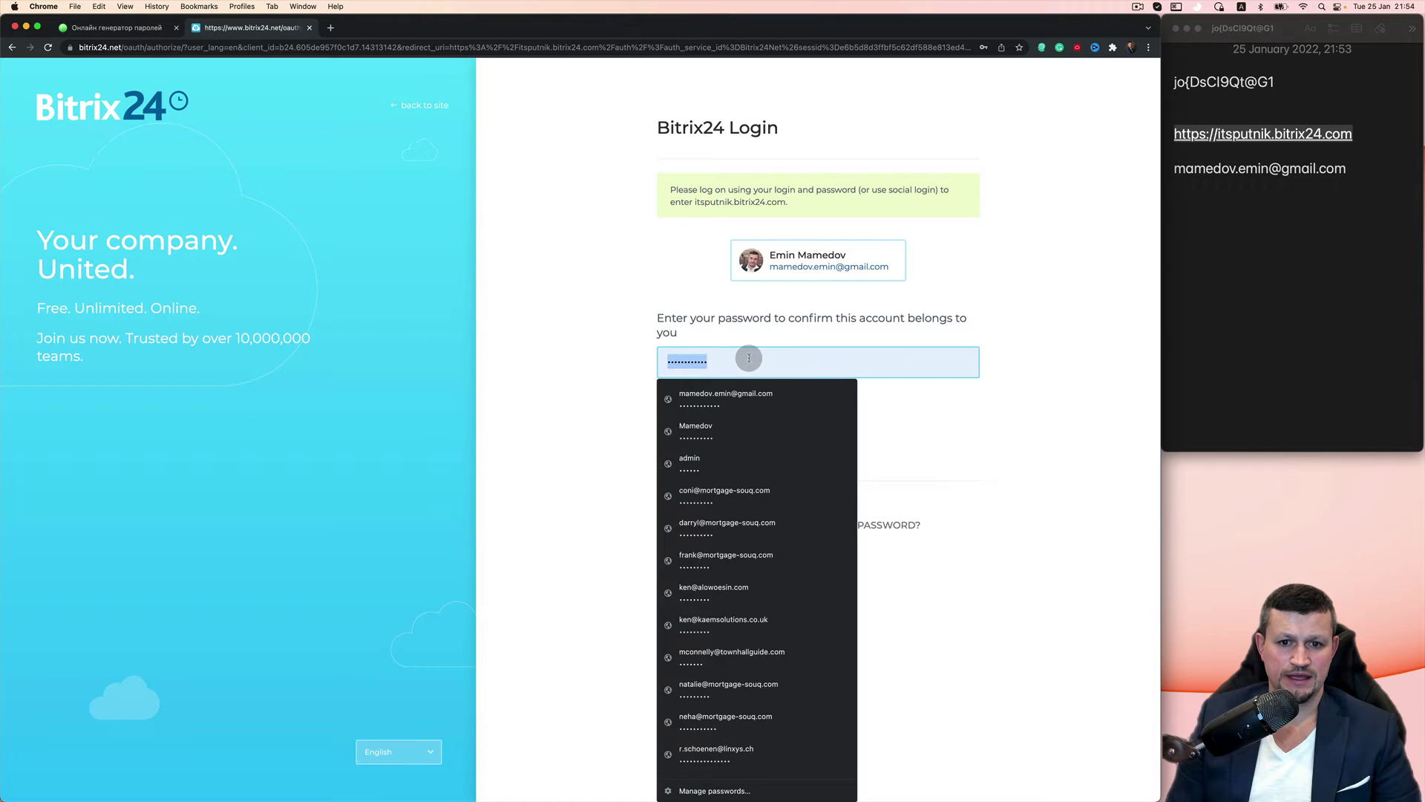
key("super+v")
Step: Submit the login with the new password copied from the notes
left_click_drag(1276, 82, 1174, 80)
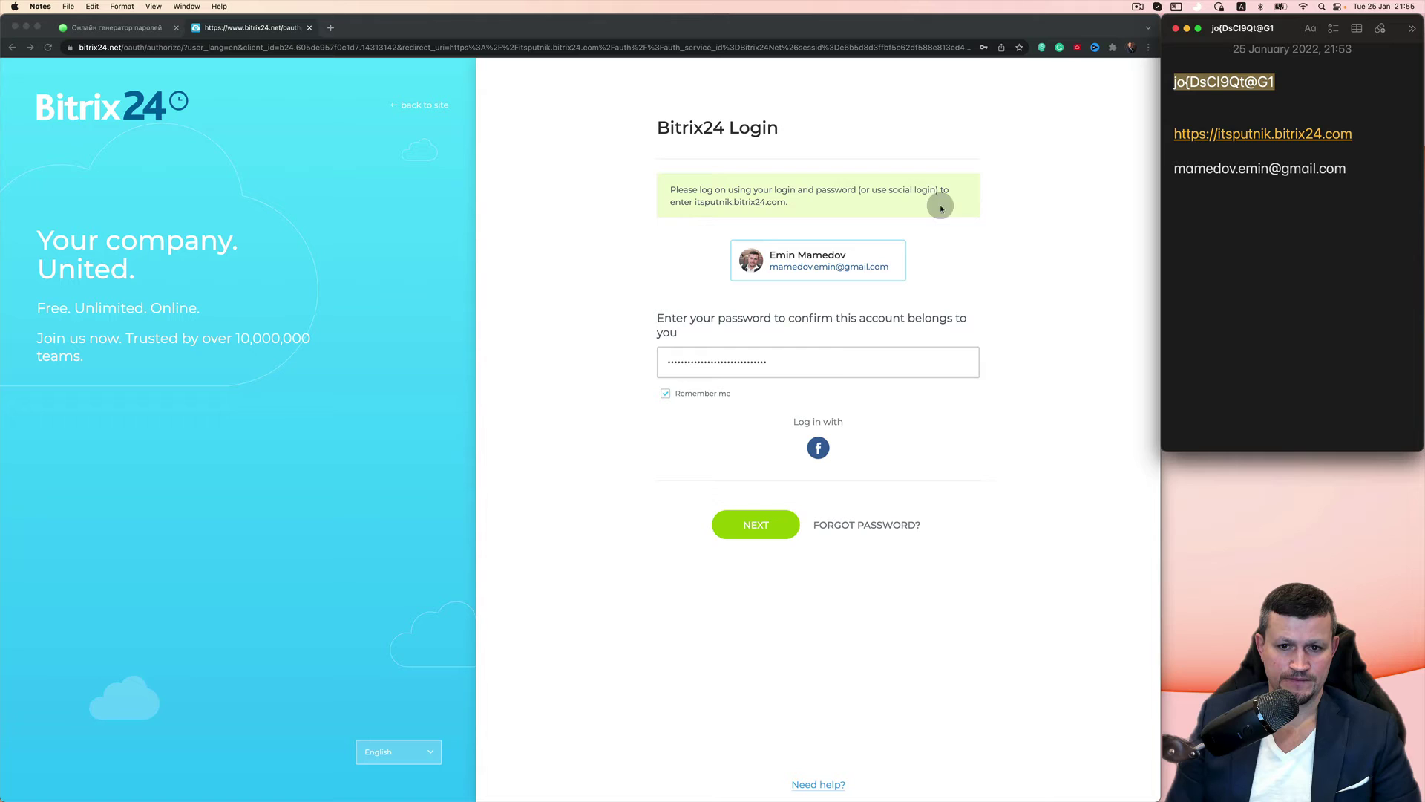
left_click(837, 361)
key("super+a")
key("super+v")
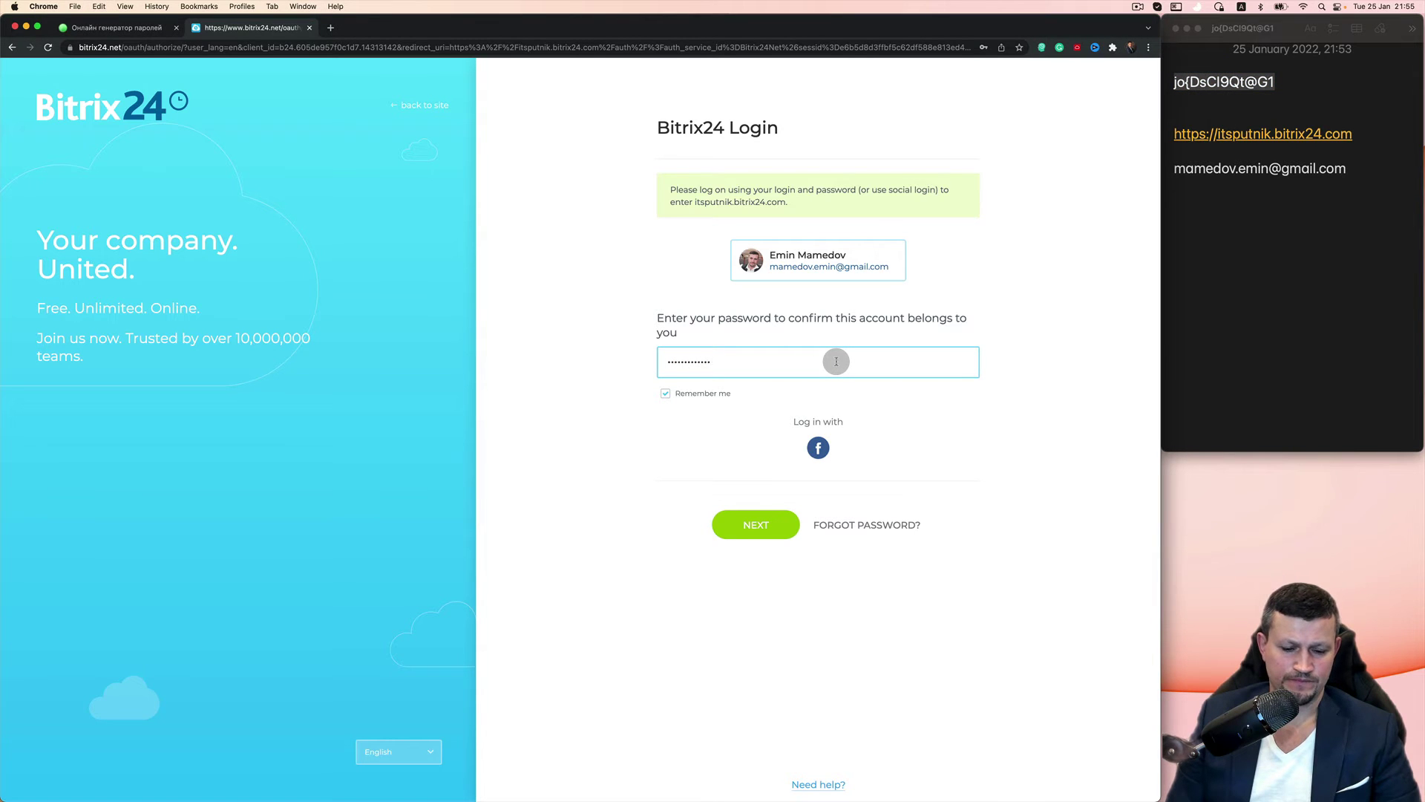
left_click(773, 533)
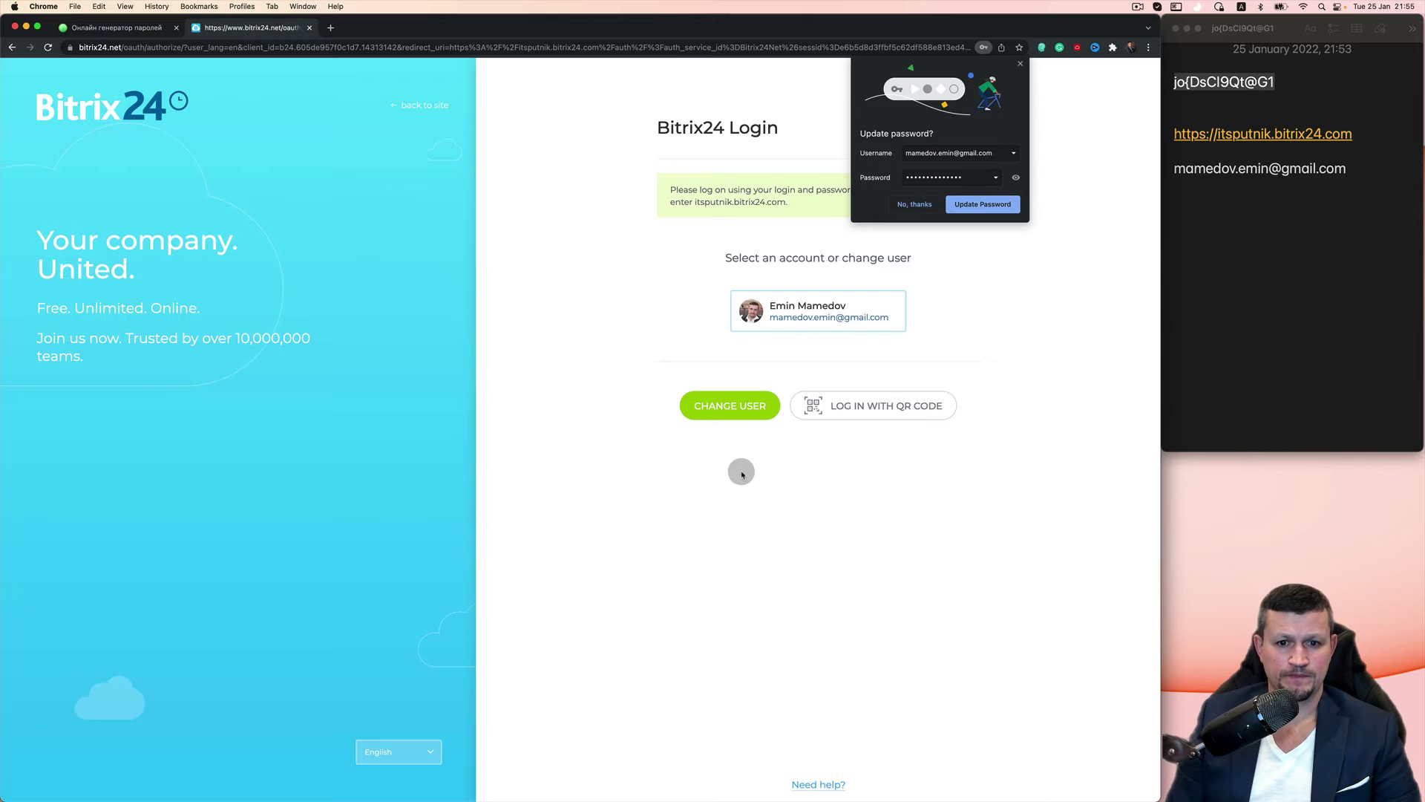
Step: Retry with the corrected new password after the rejection and sign in
left_click(816, 314)
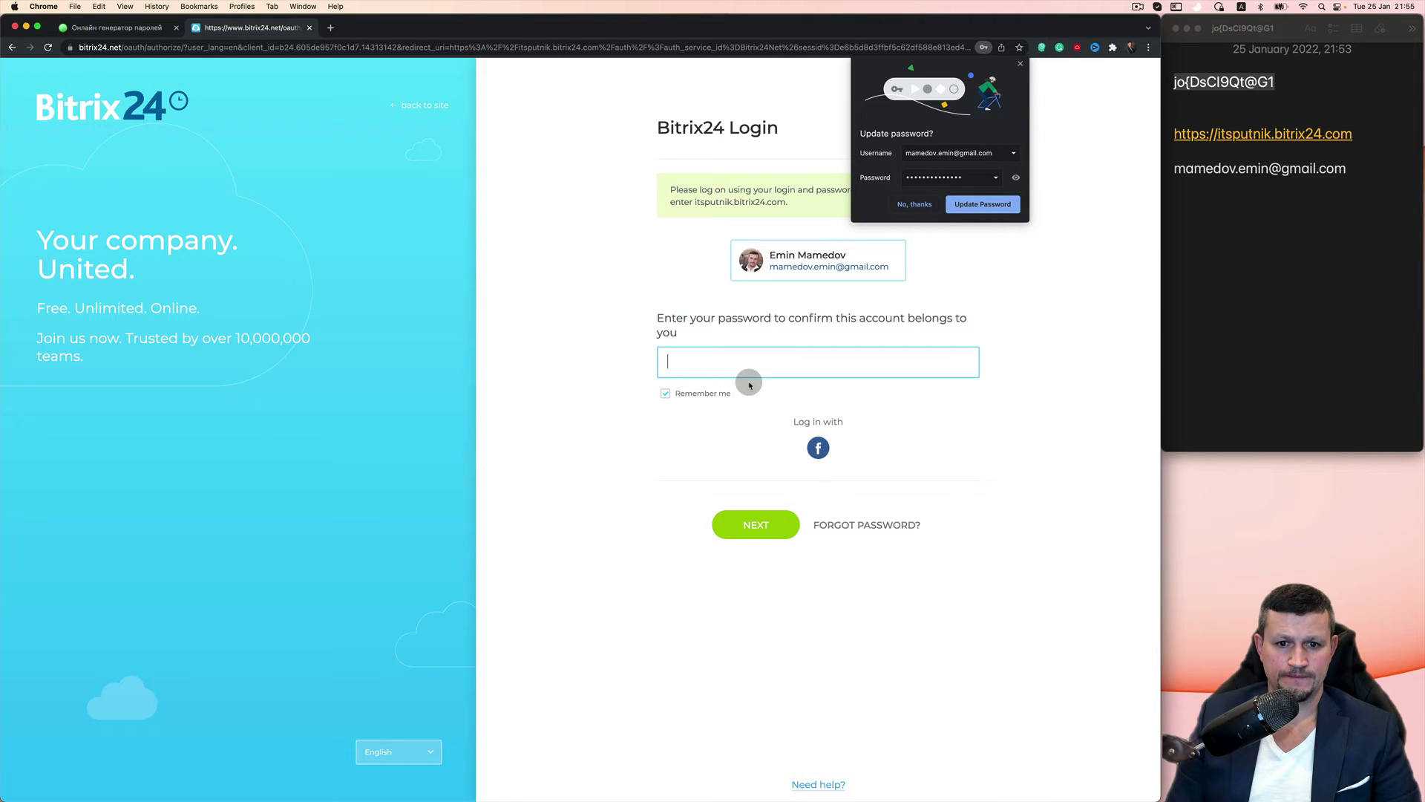
key("super+v")
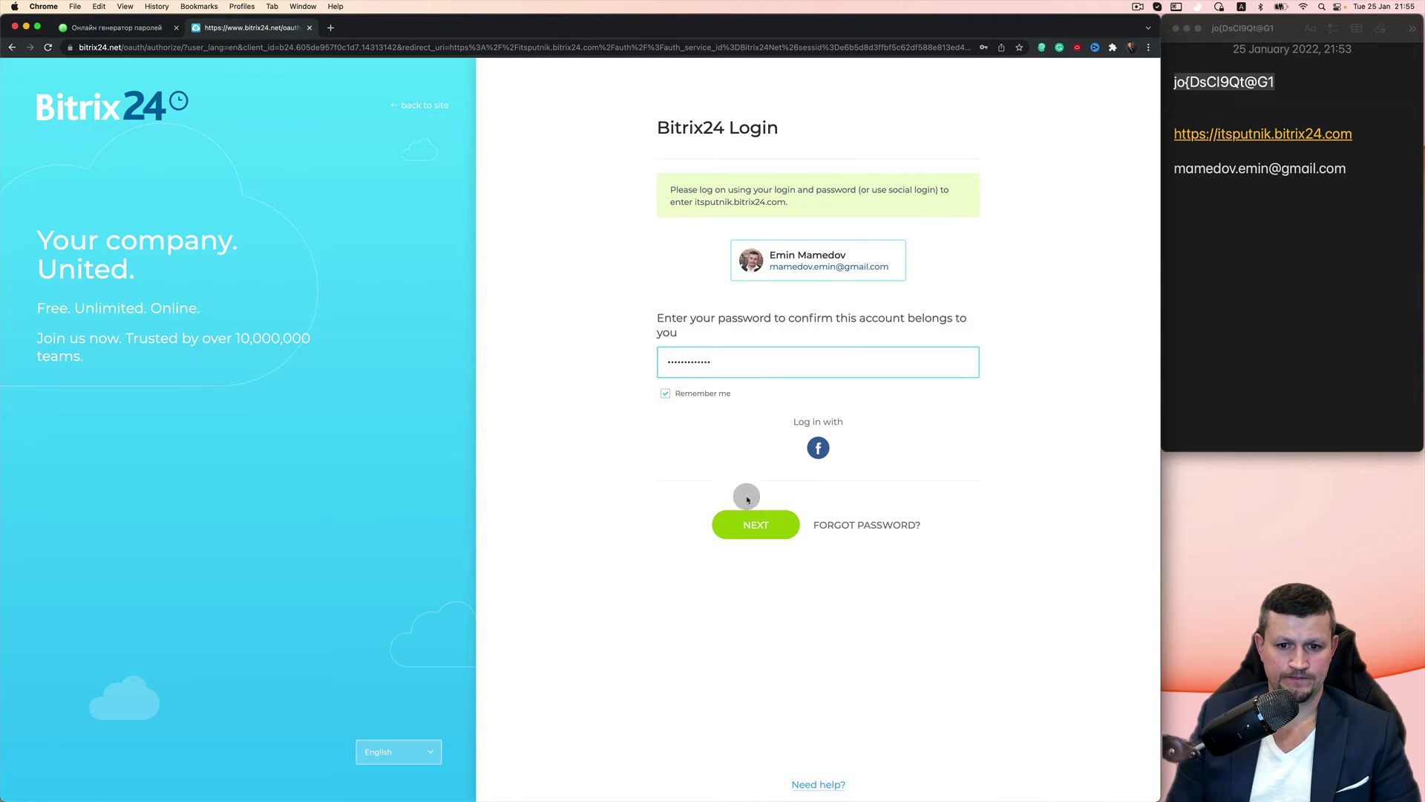
left_click(755, 522)
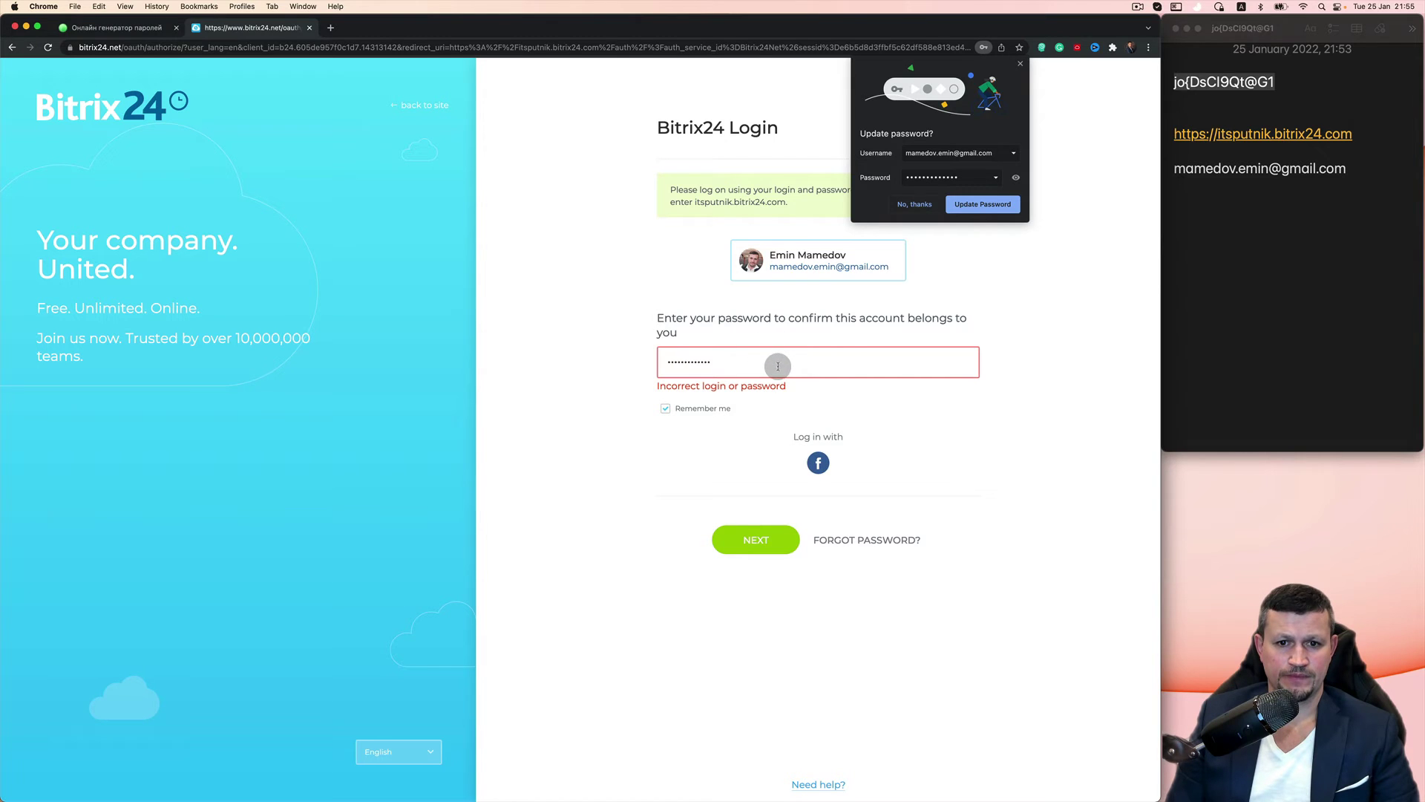
double_click(778, 366)
key("super+v")
left_click(758, 527)
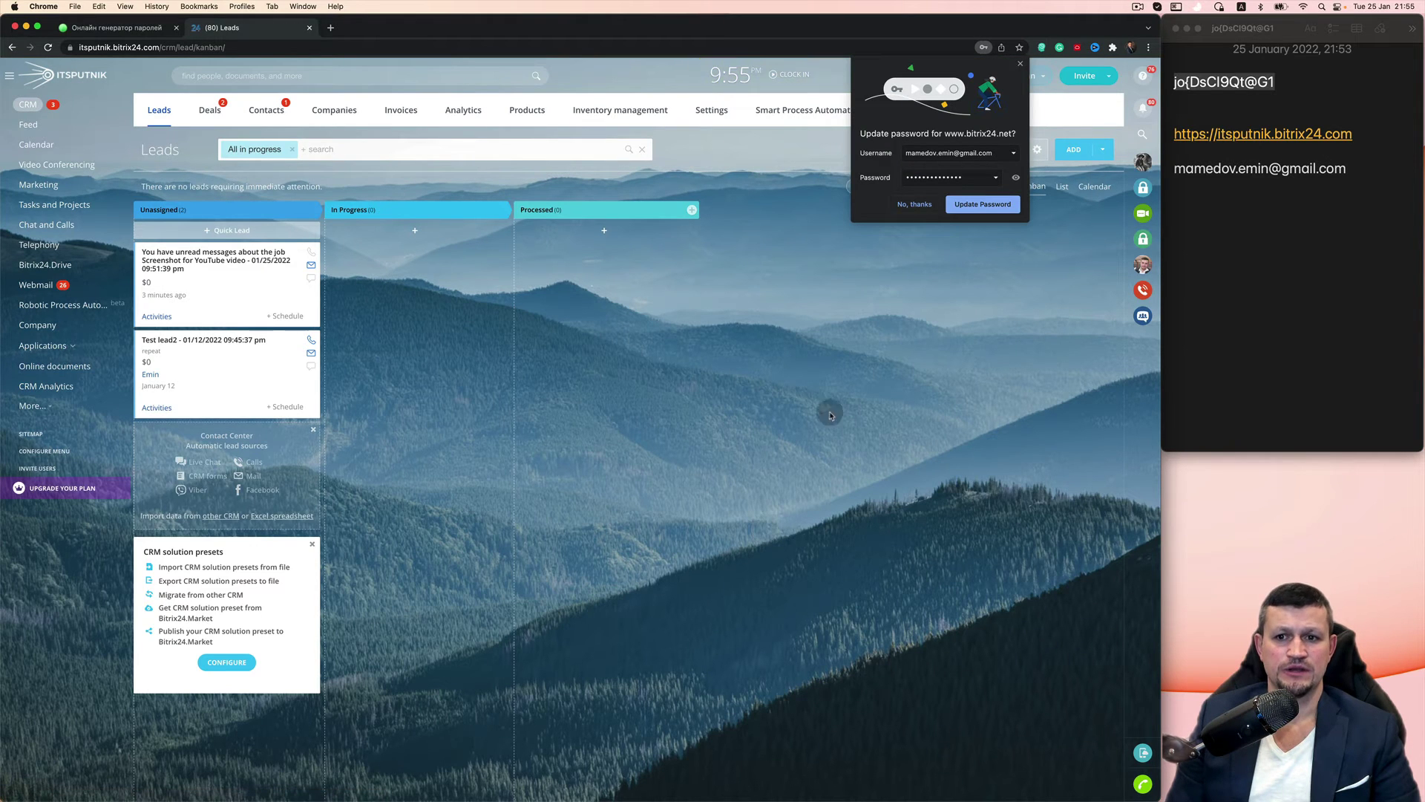
Step: Dismiss Chrome's update-password prompt and open Einstellungen > Nutzerliste in the admin panel
left_click(915, 205)
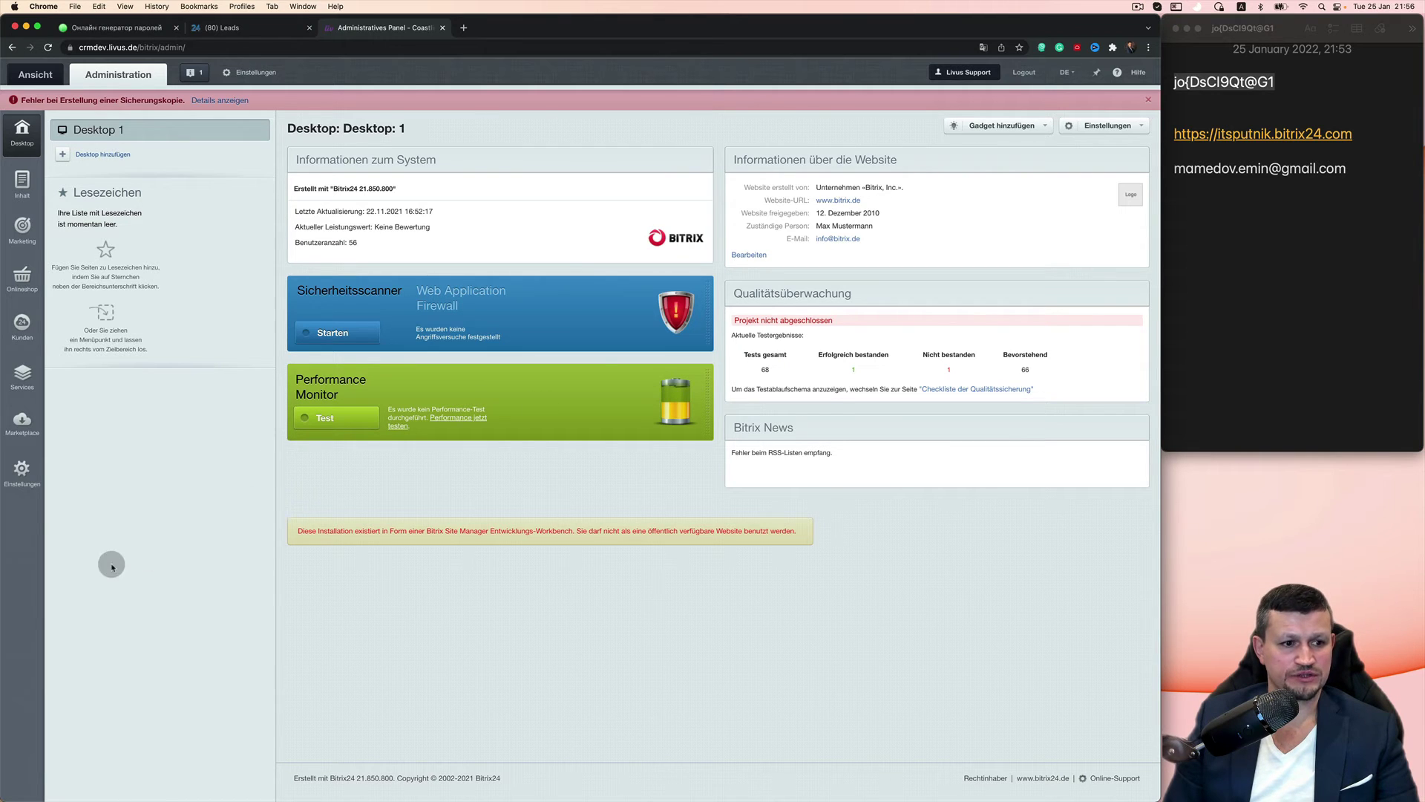
left_click(19, 481)
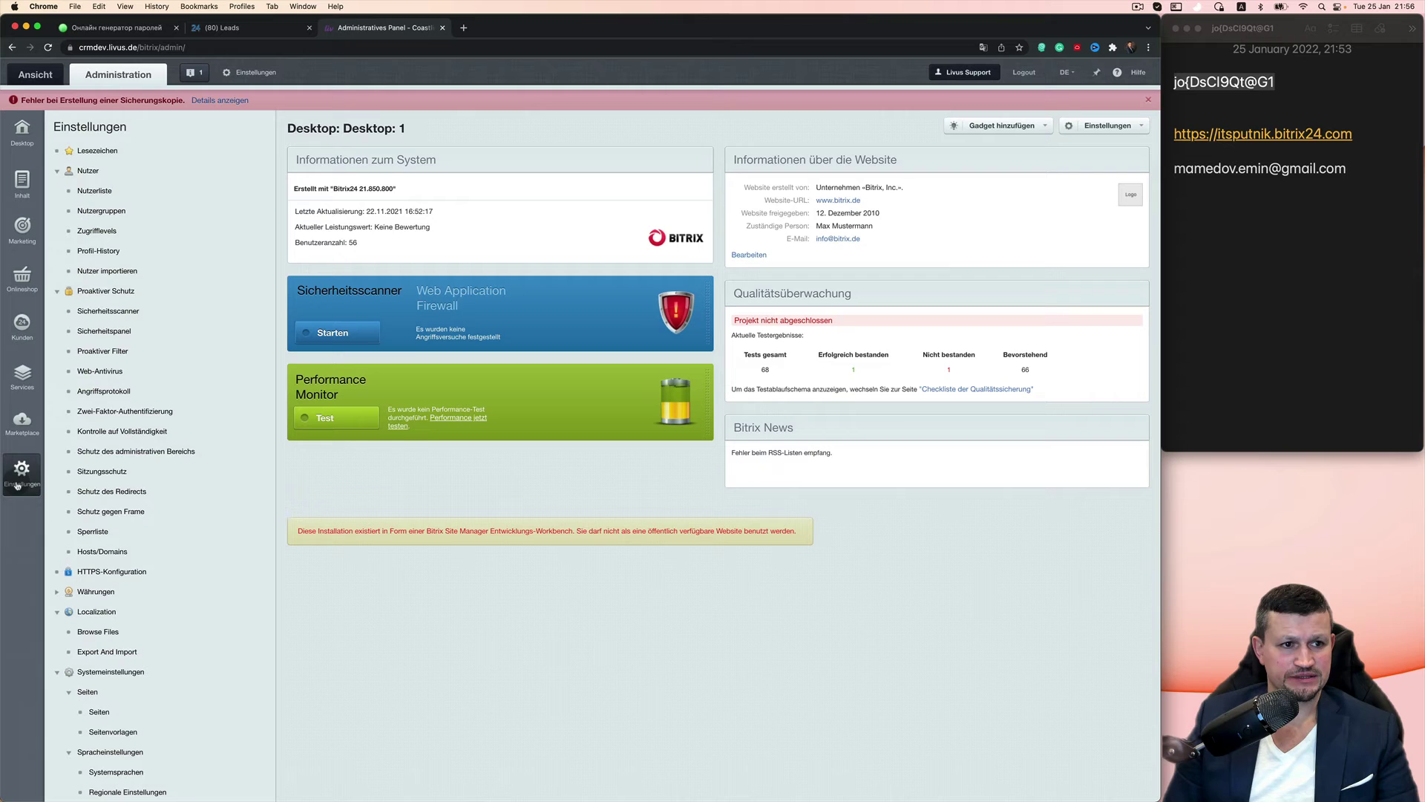
left_click(95, 191)
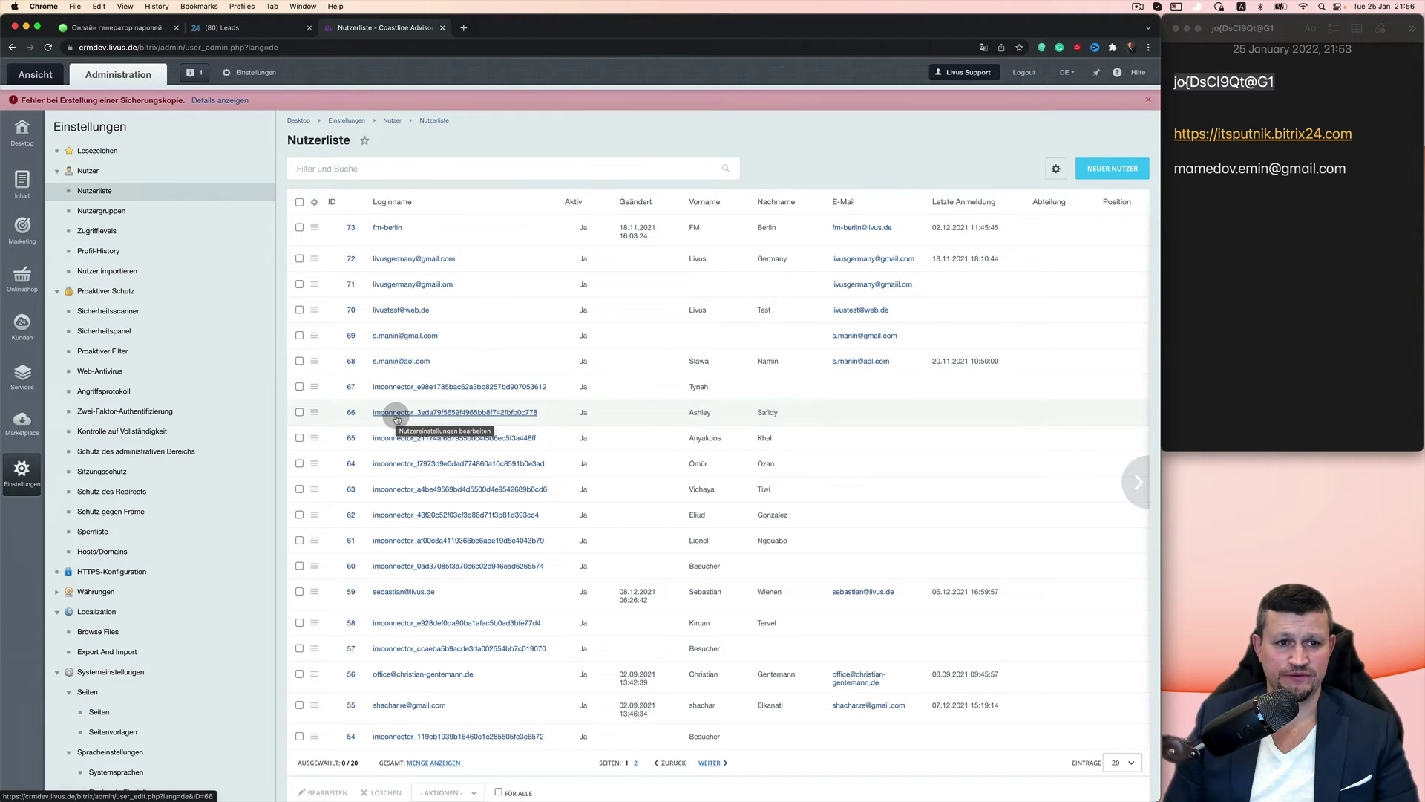
Step: Sort the user list by ID and open user no. 1 'admin' for editing
left_click(338, 203)
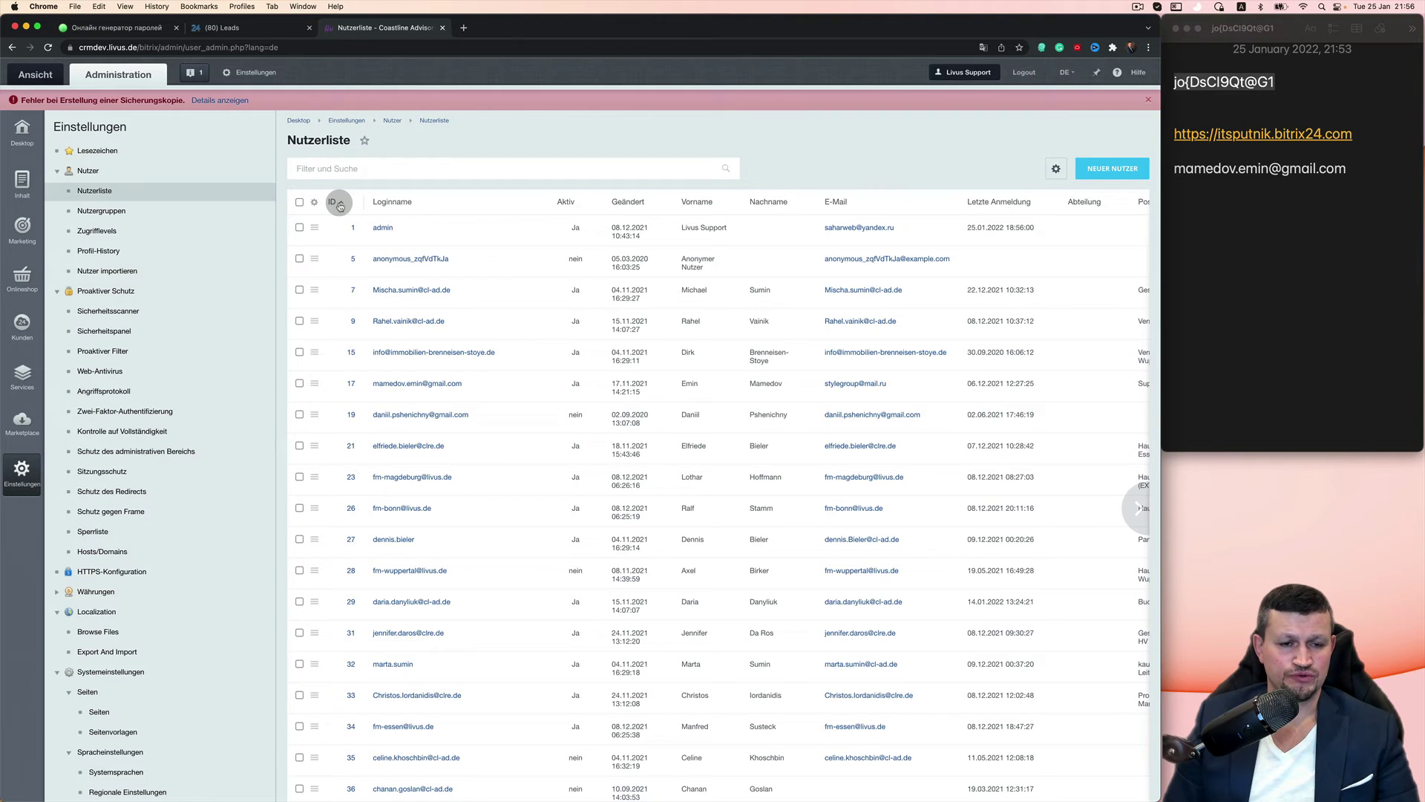
left_click(383, 228)
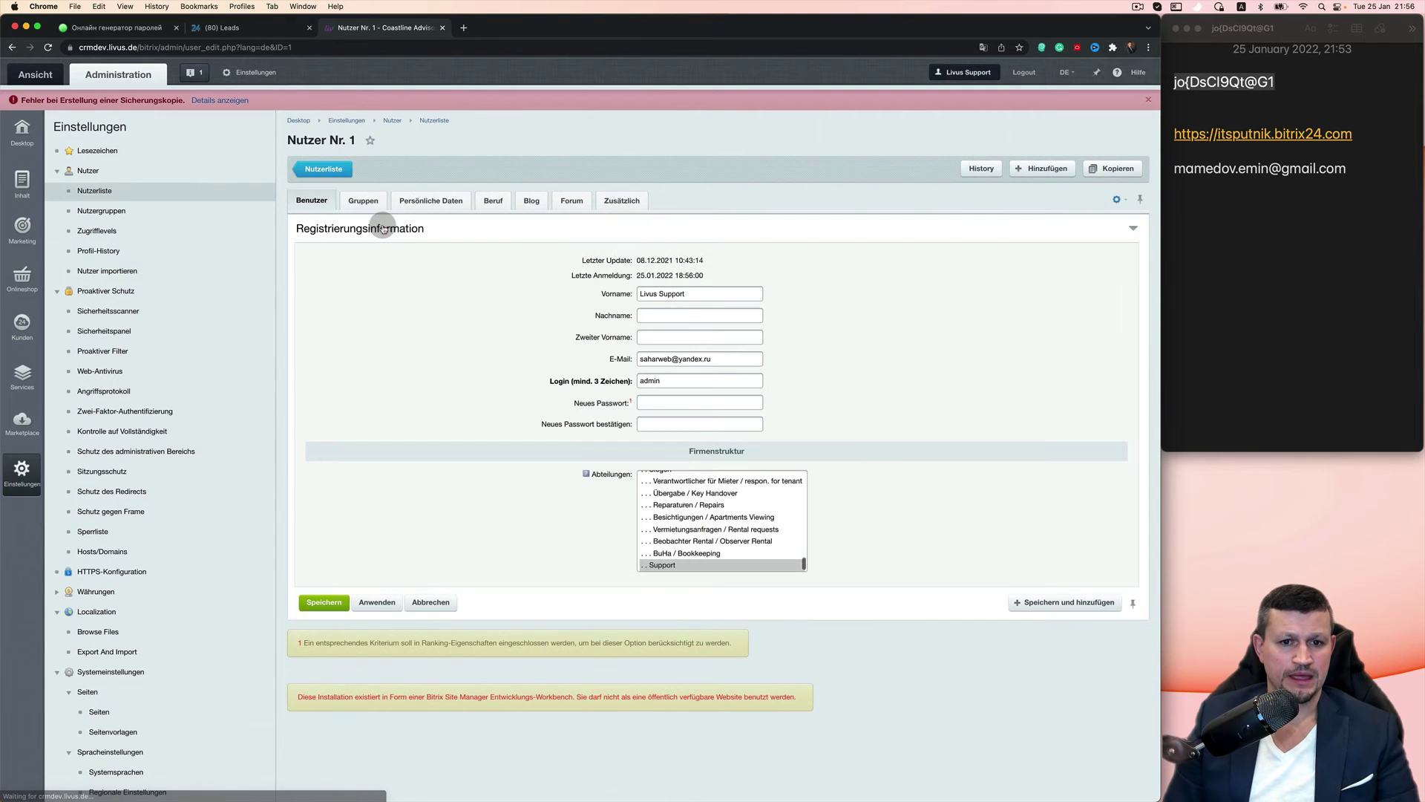
Step: Paste the notes password into Neues Passwort and its confirmation, save, and update it in Chrome
left_click(663, 403)
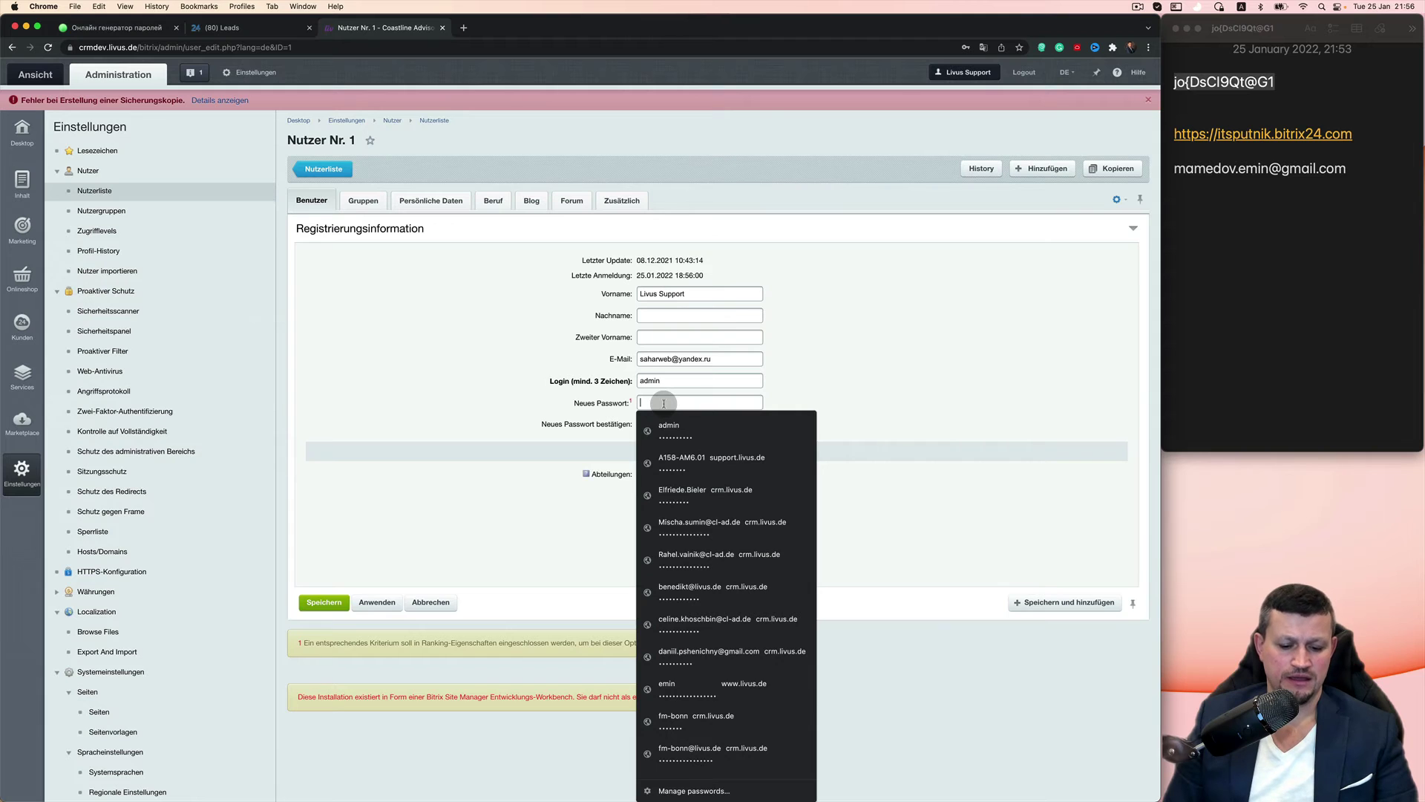
left_click(1350, 63)
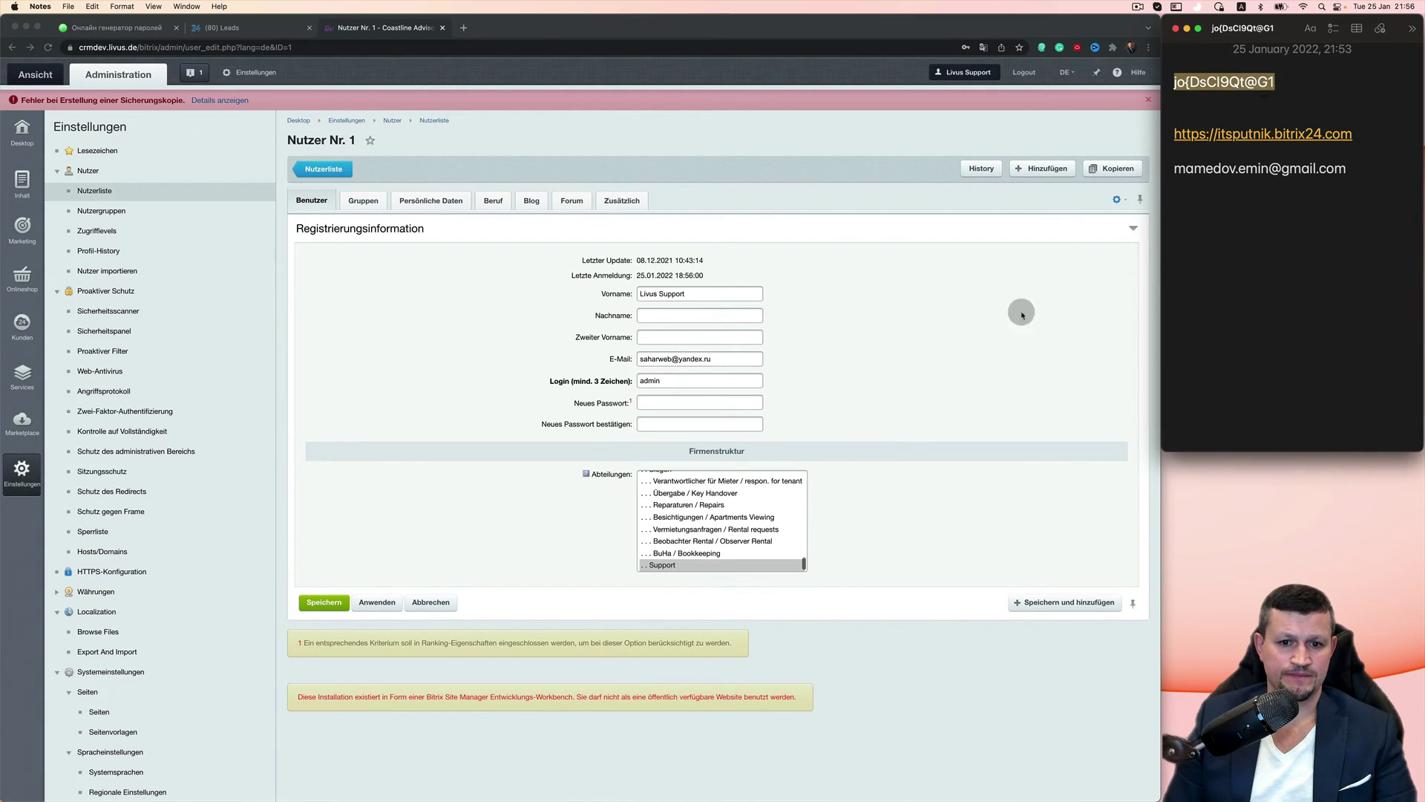
left_click(738, 398)
key("super+v")
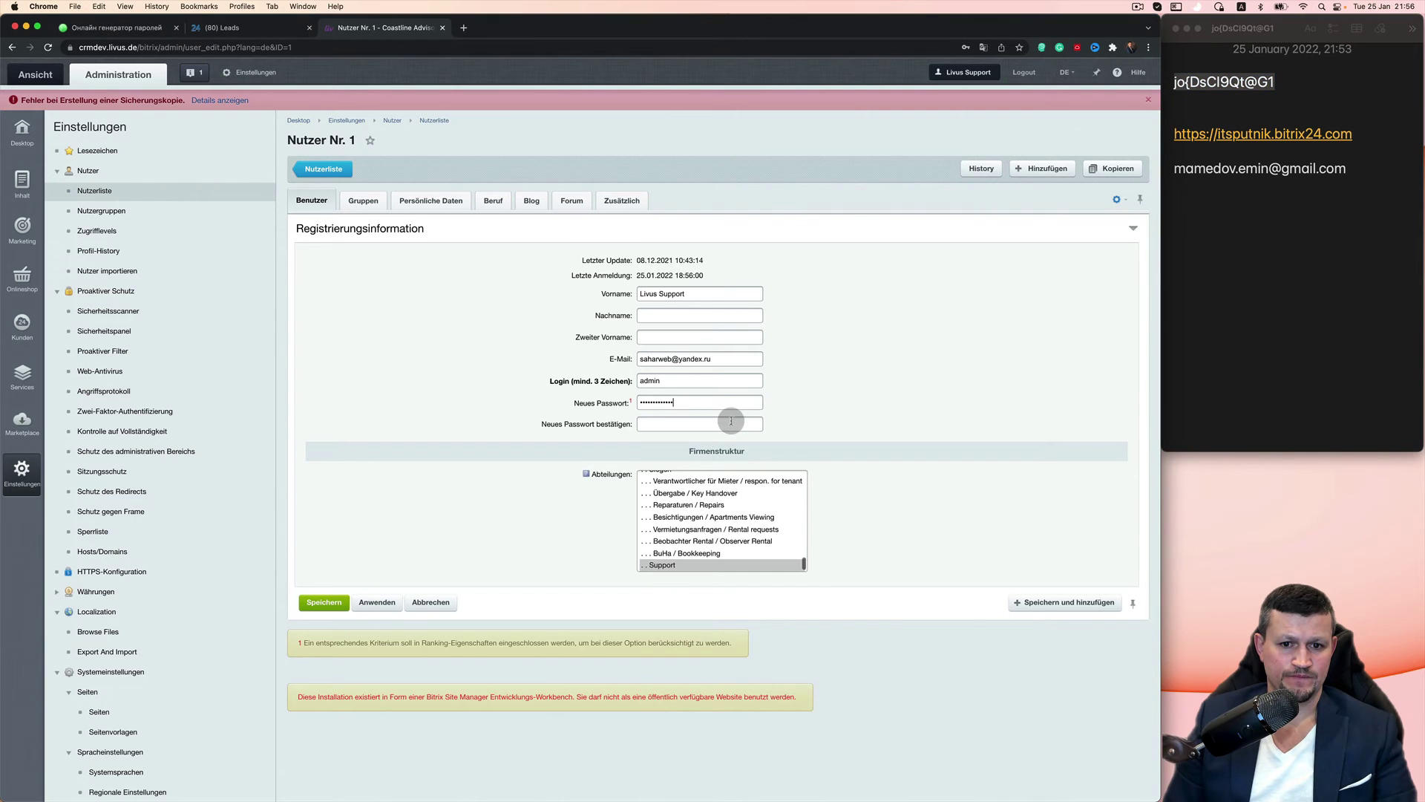
left_click(729, 424)
key("super+v")
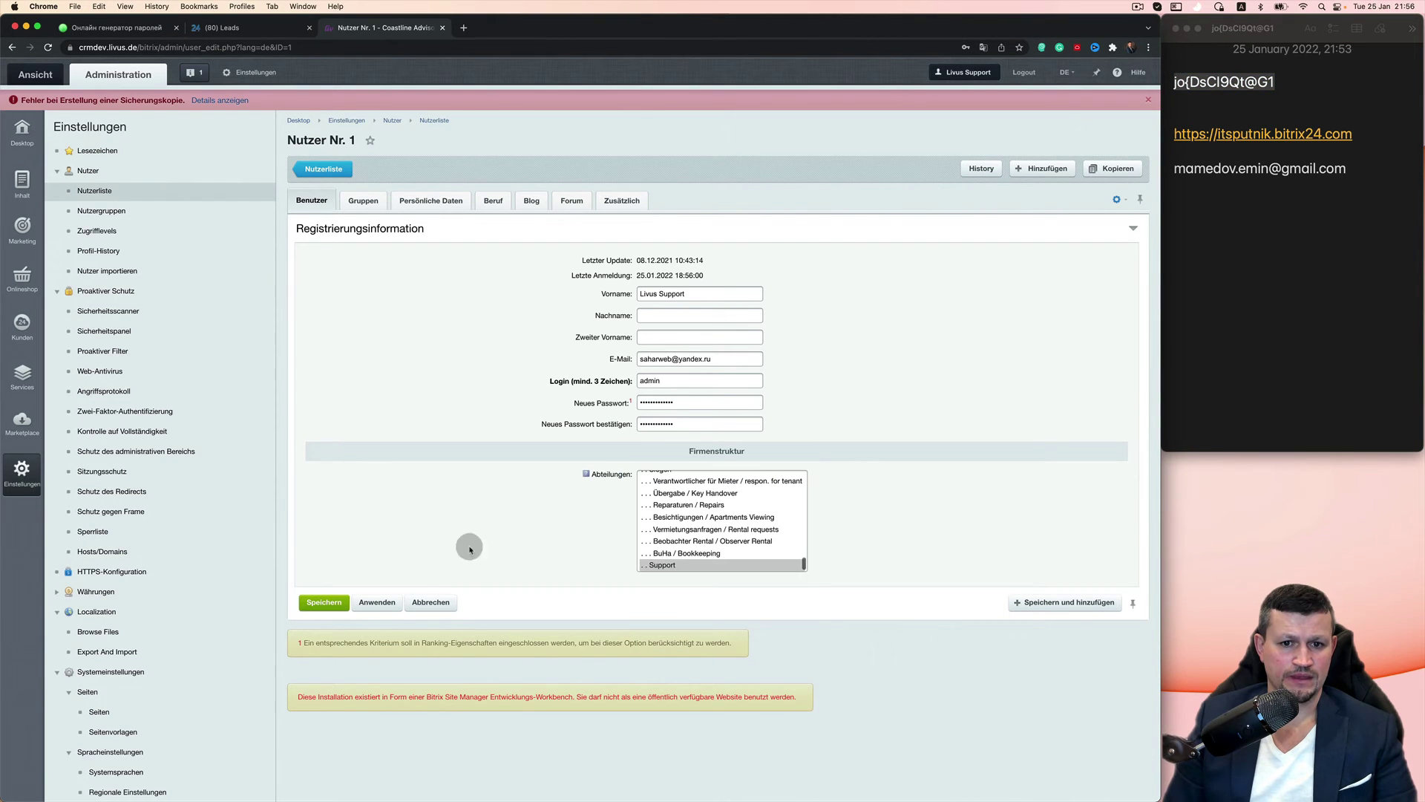
left_click(323, 602)
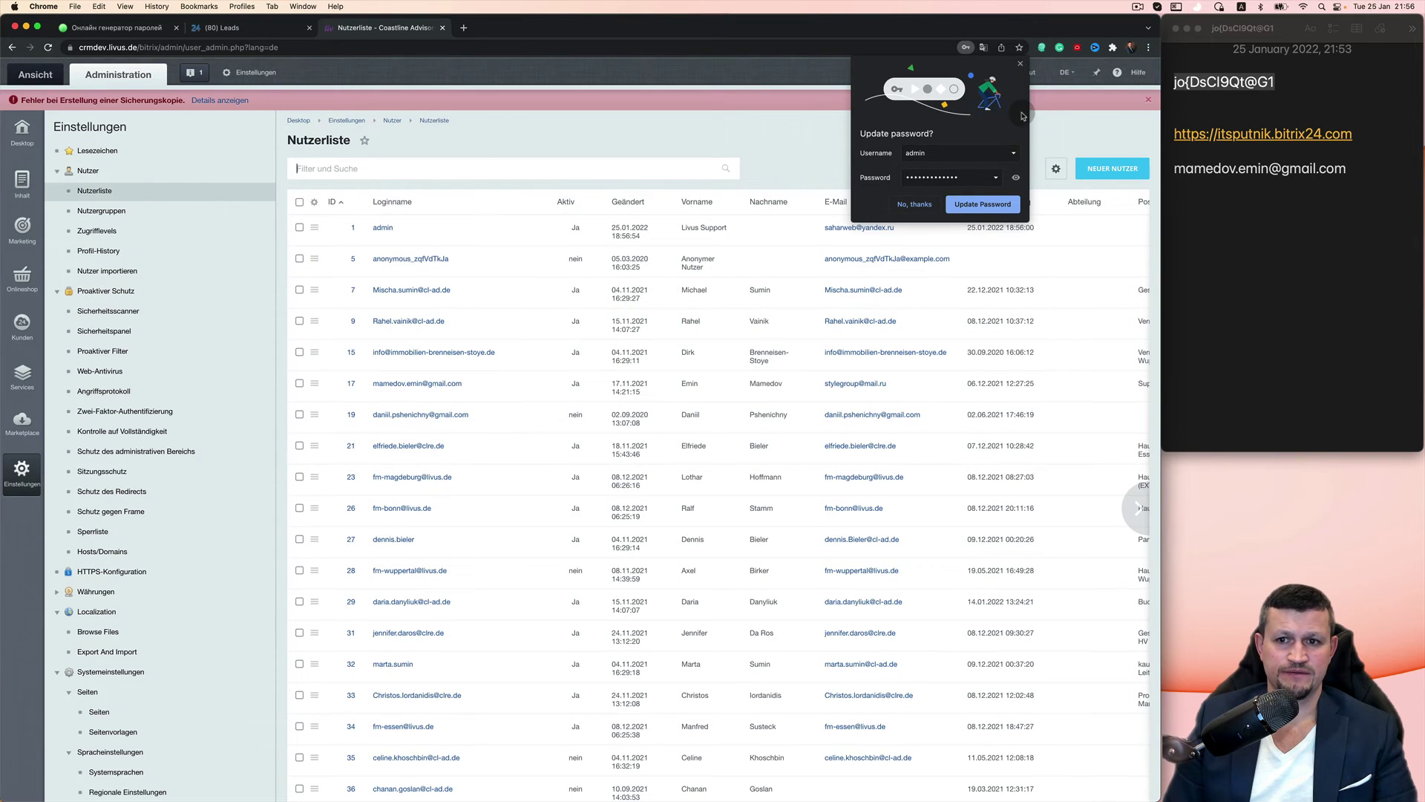
left_click(970, 210)
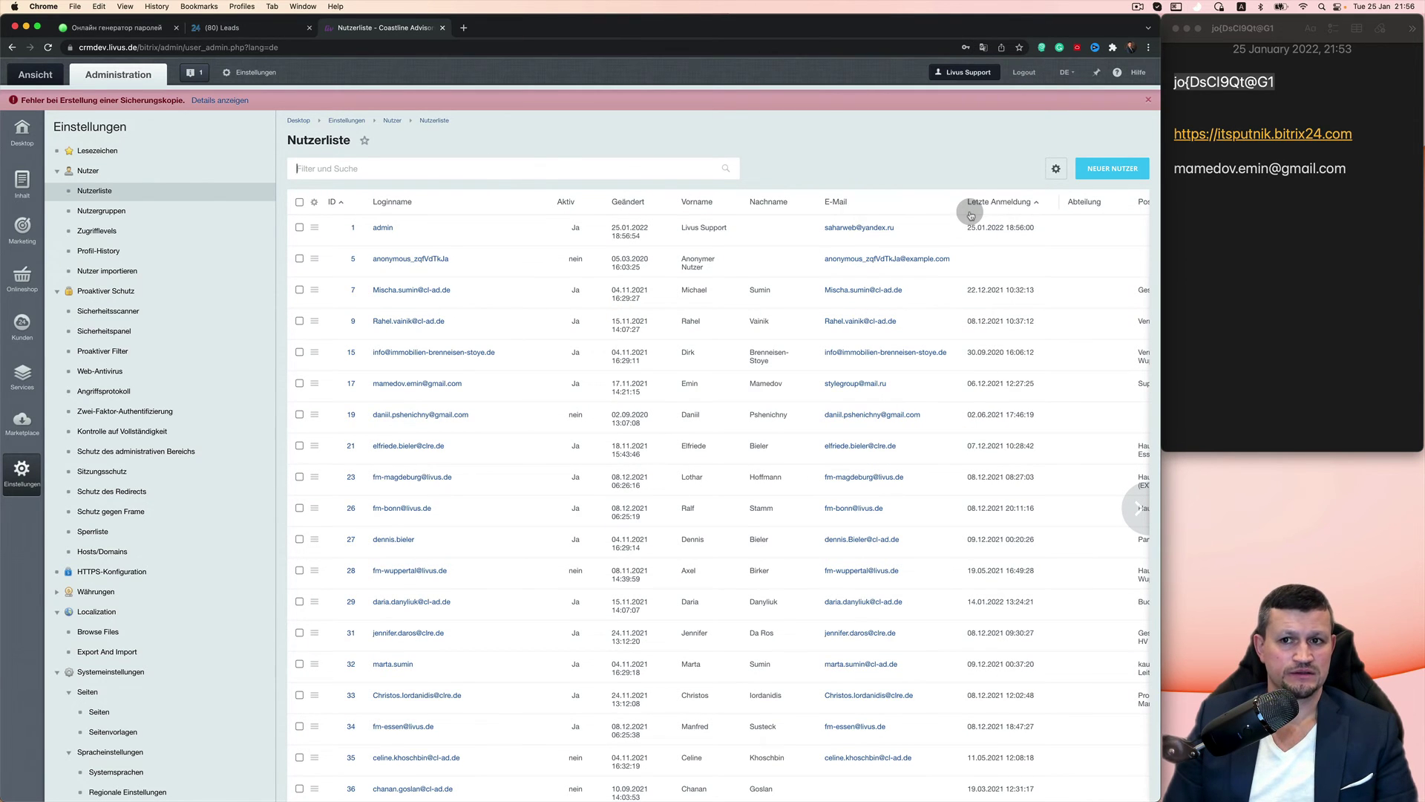
Step: Log out and sign in again as admin on the Anmeldung page with the new password
left_click(1024, 72)
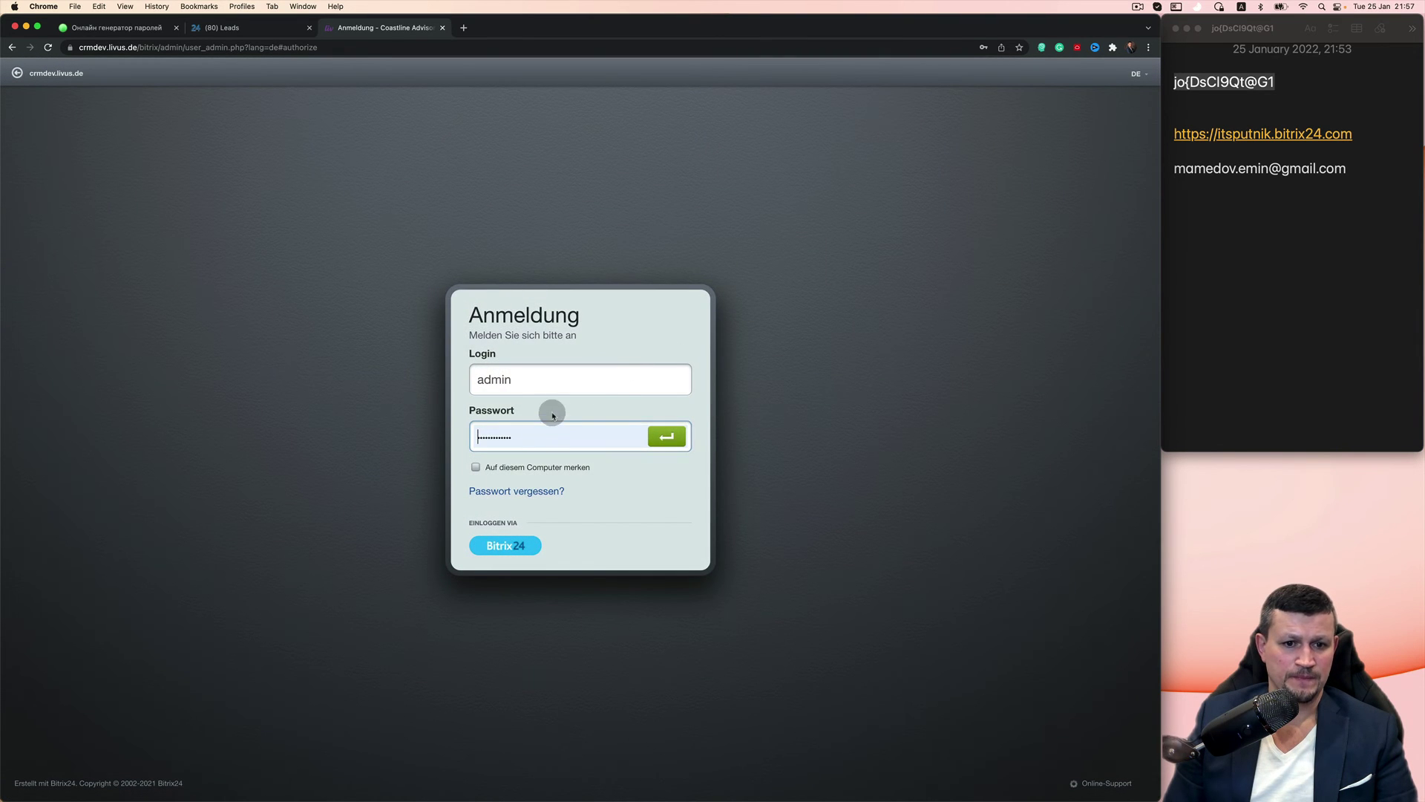
left_click(540, 431)
key("super+v")
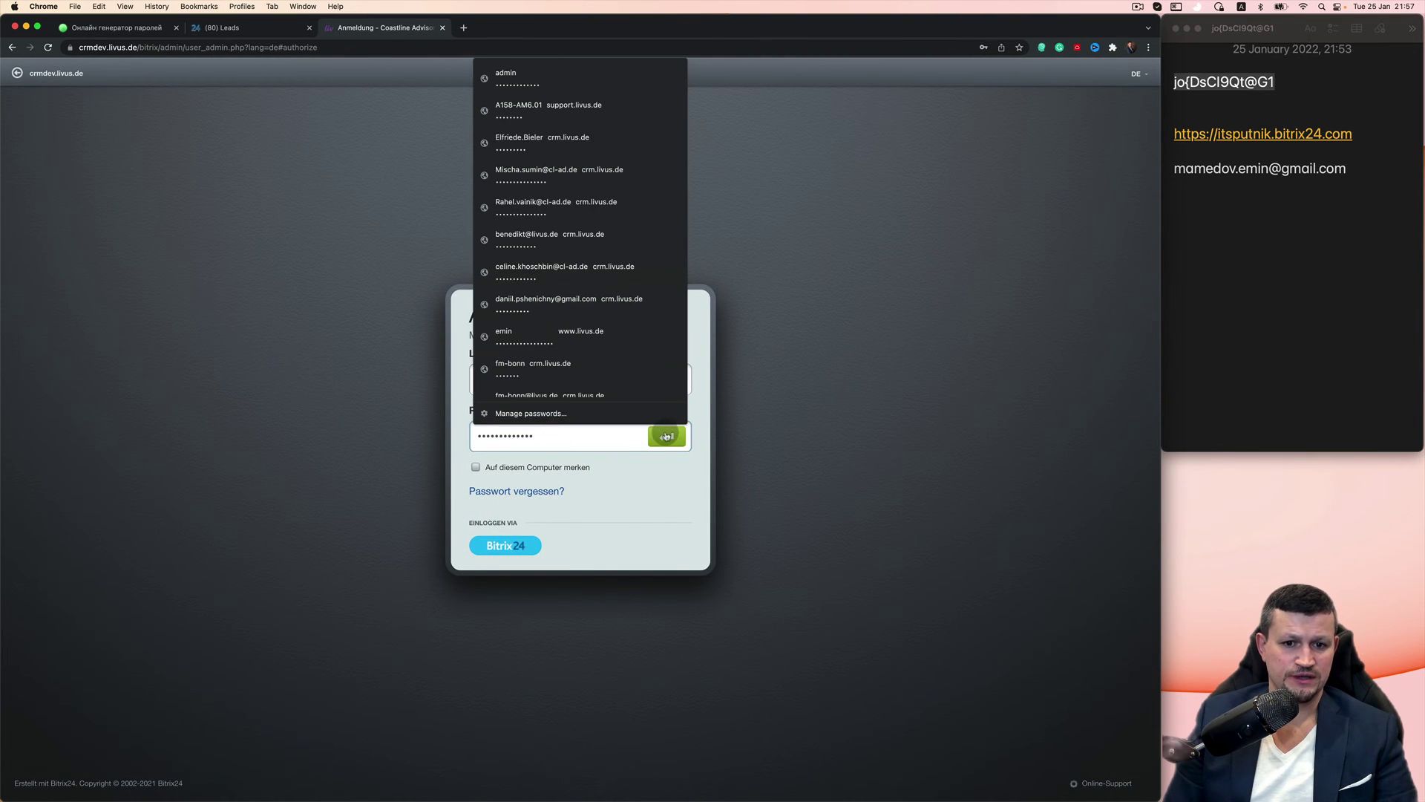
left_click(666, 435)
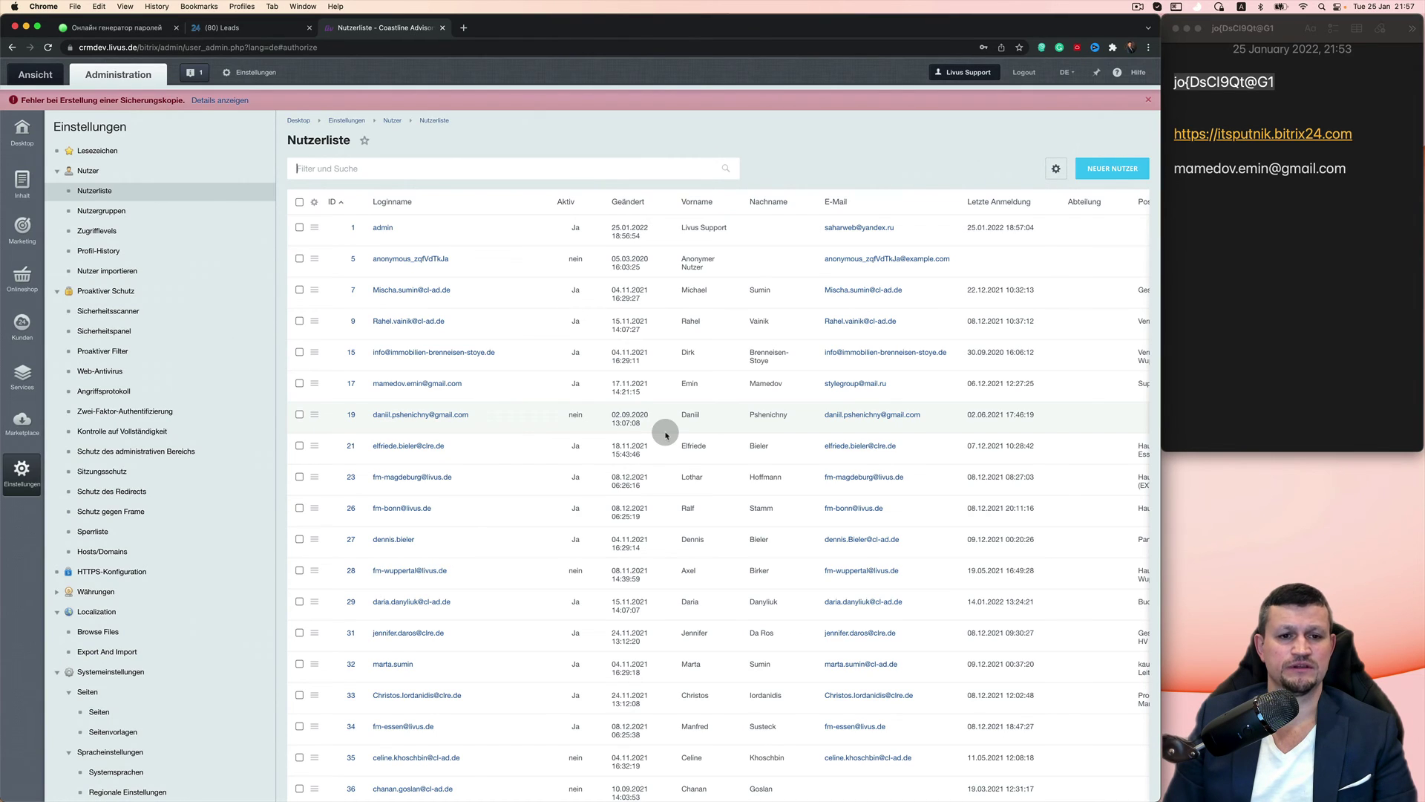